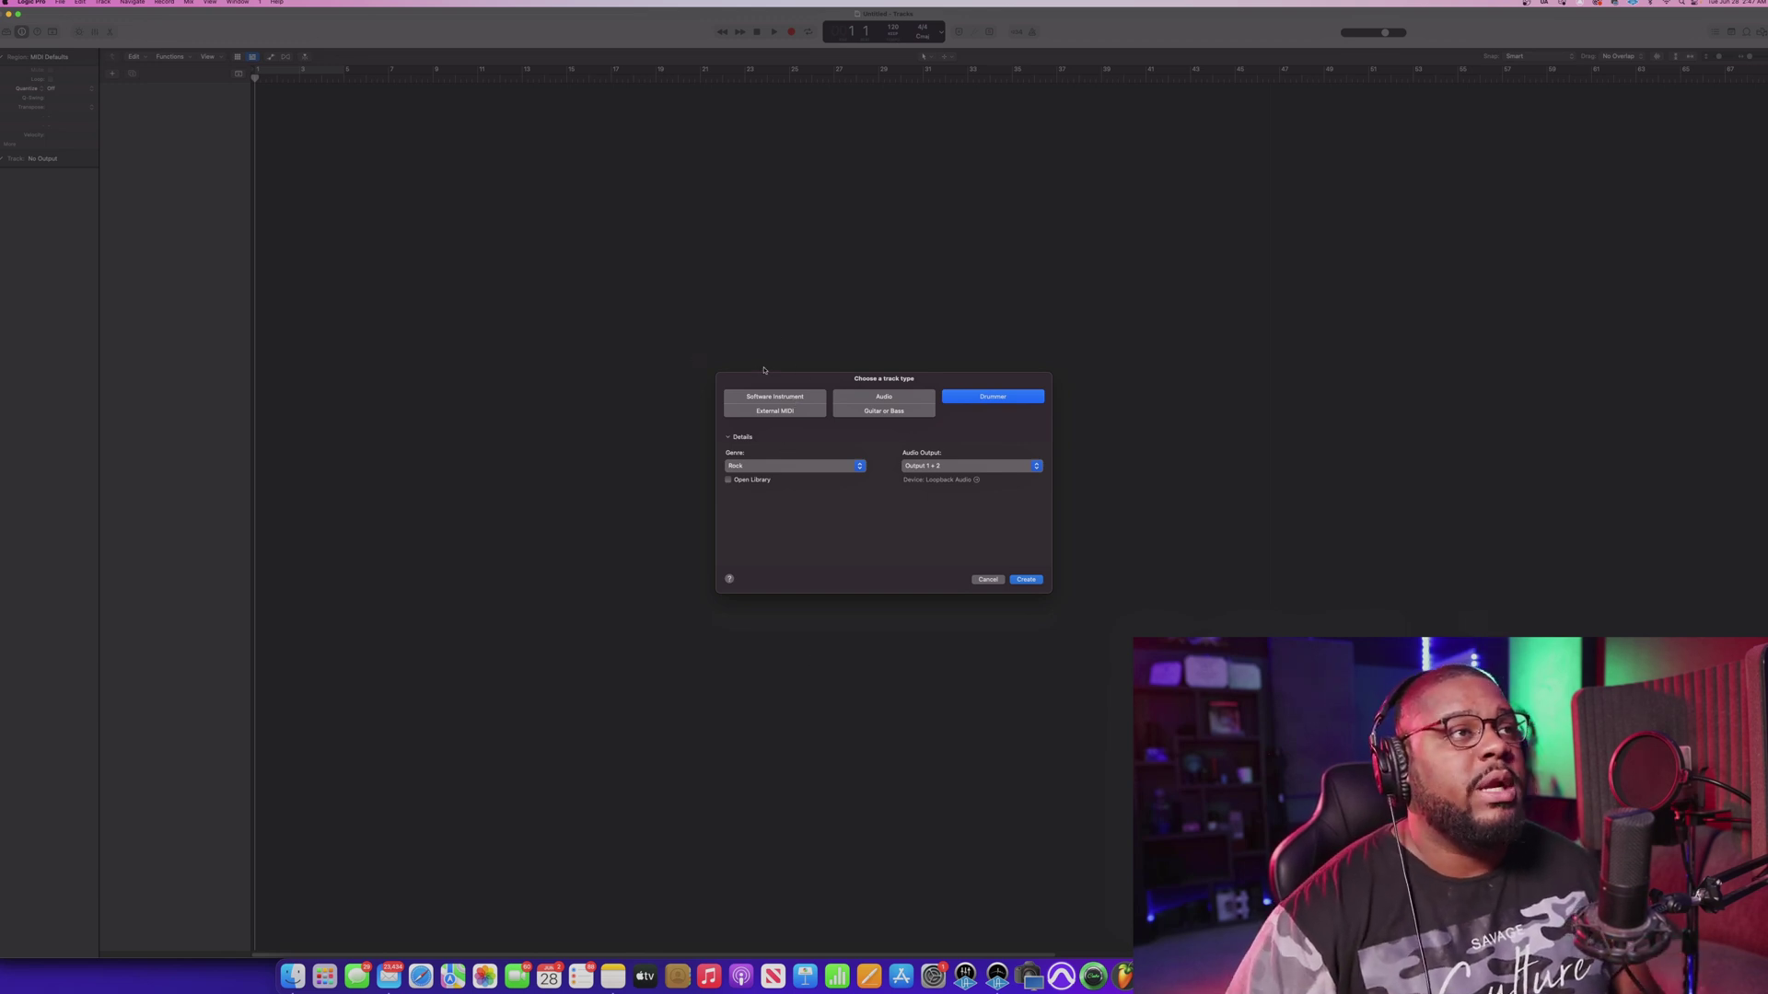
# Compare the options for Software Instrument, Audio, Drummer, External MIDI and Guitar or Bass tracks before creating one
pyautogui.click(802, 397)
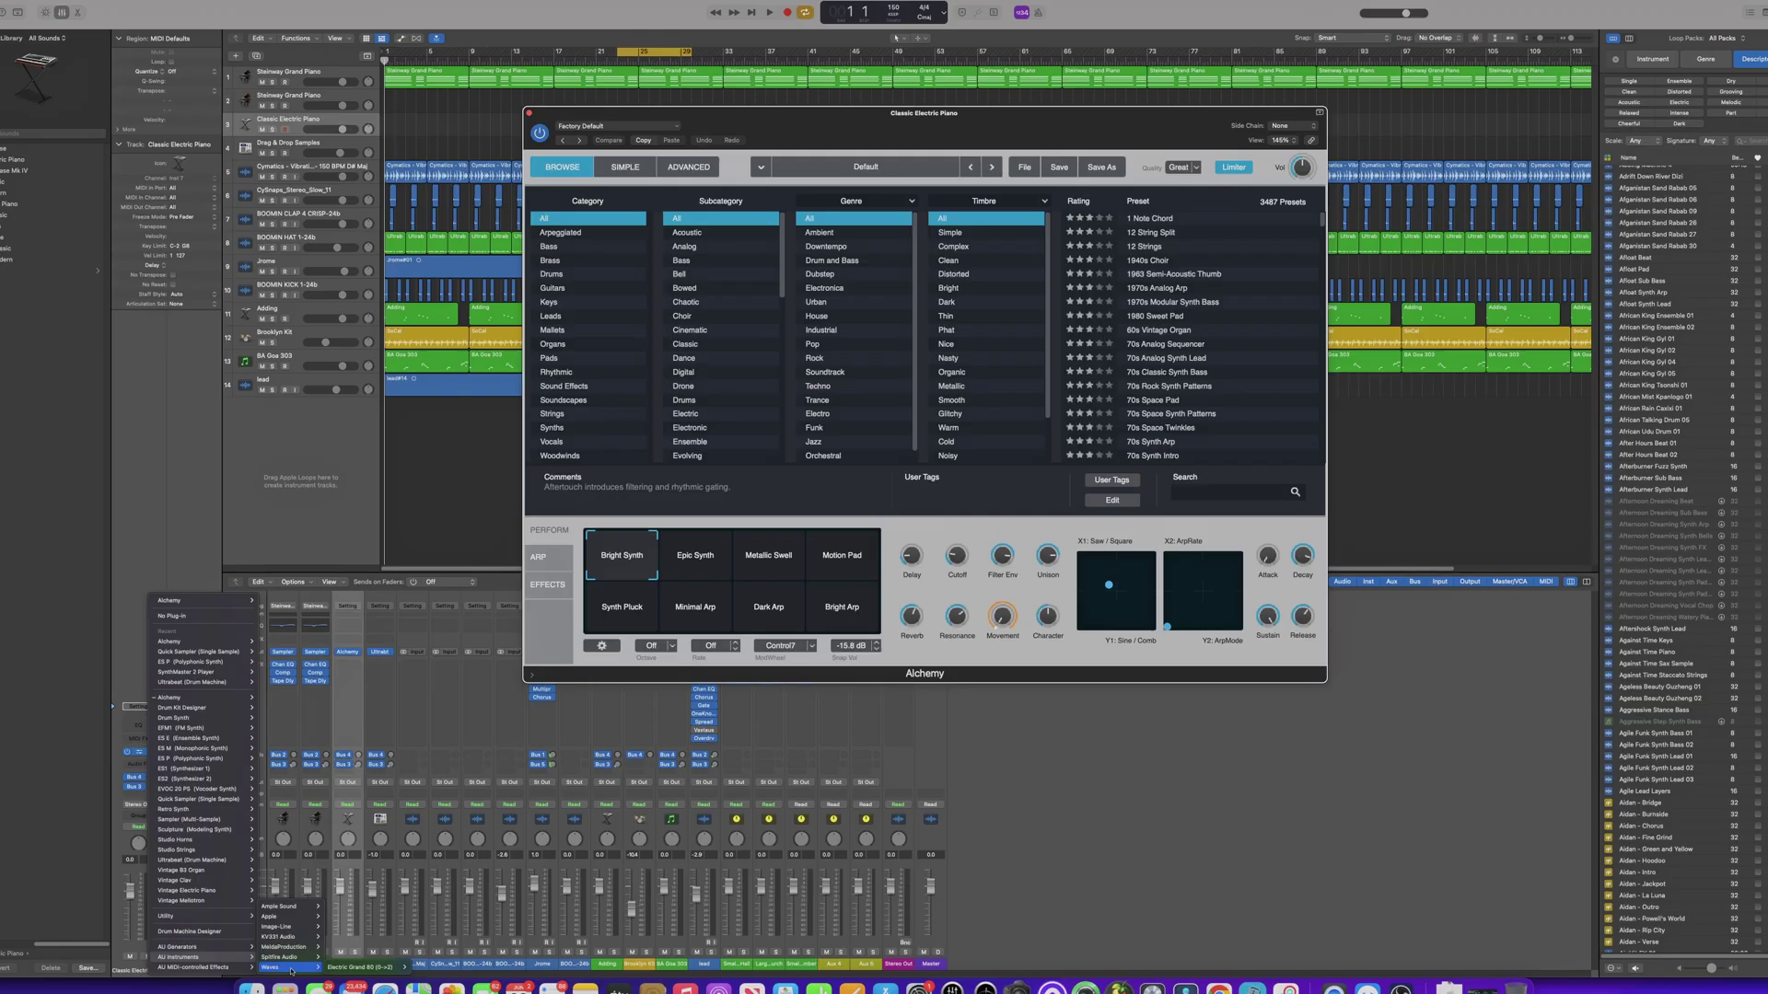
pyautogui.moveTo(229, 969)
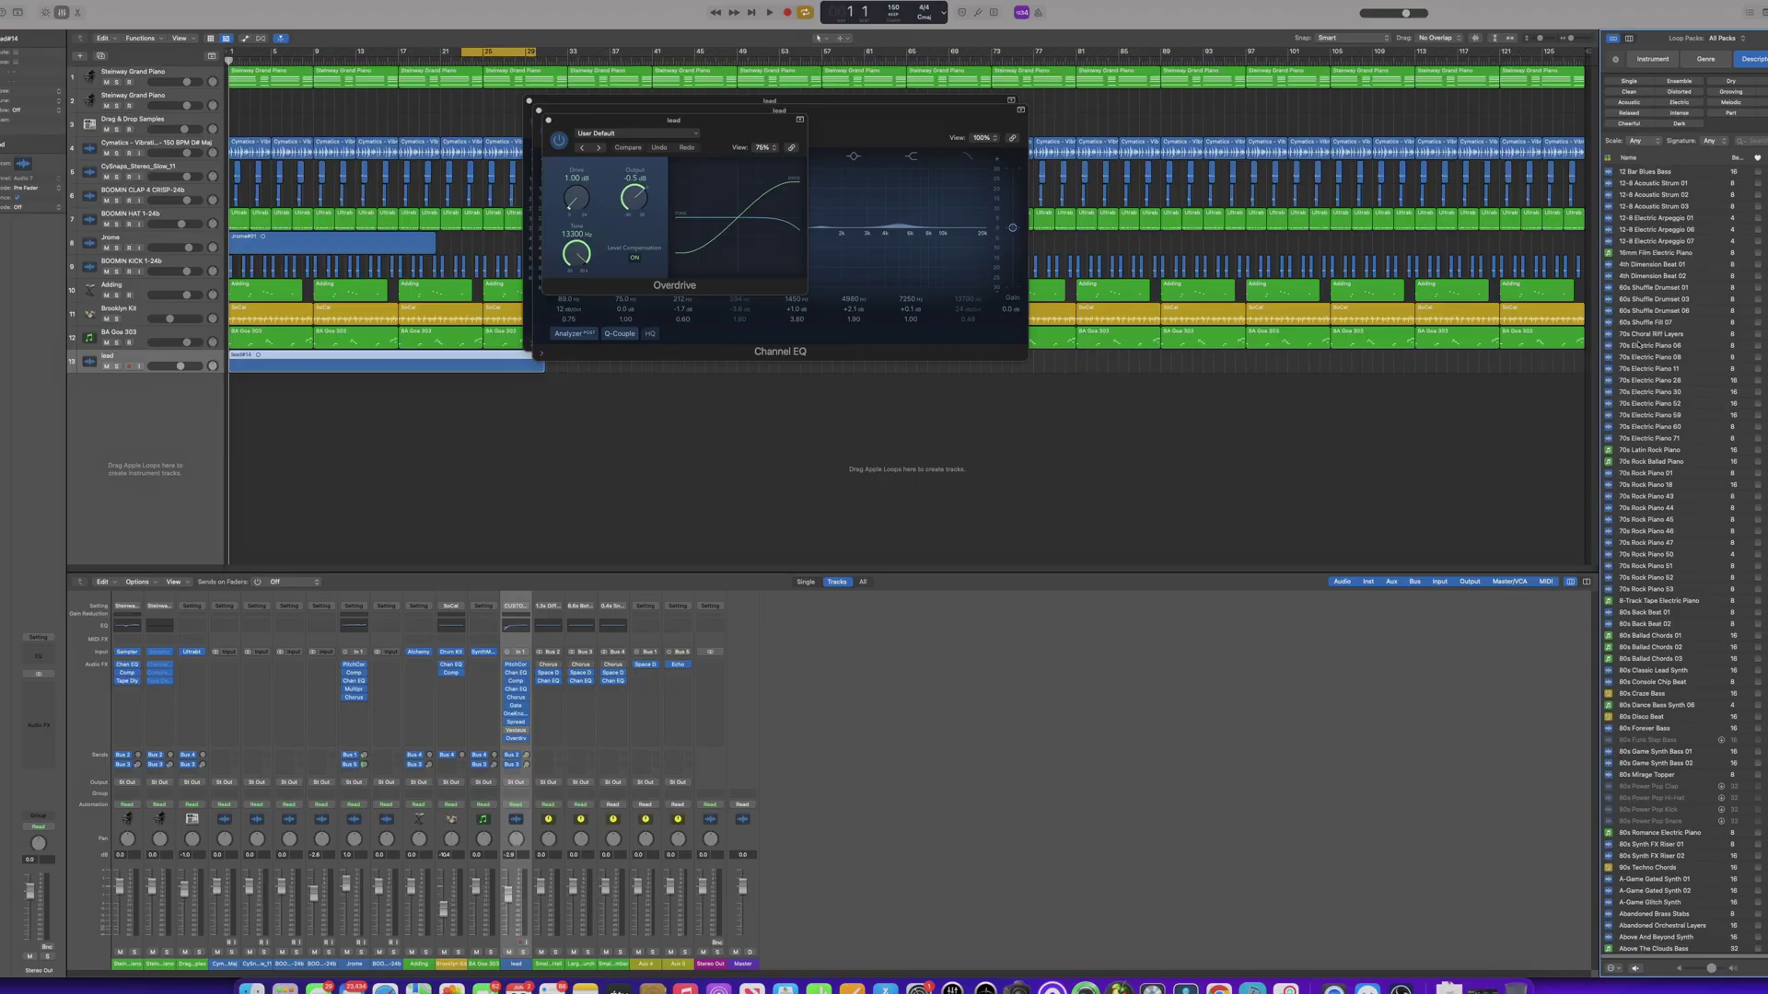
pyautogui.scroll(-20, 1638, 344)
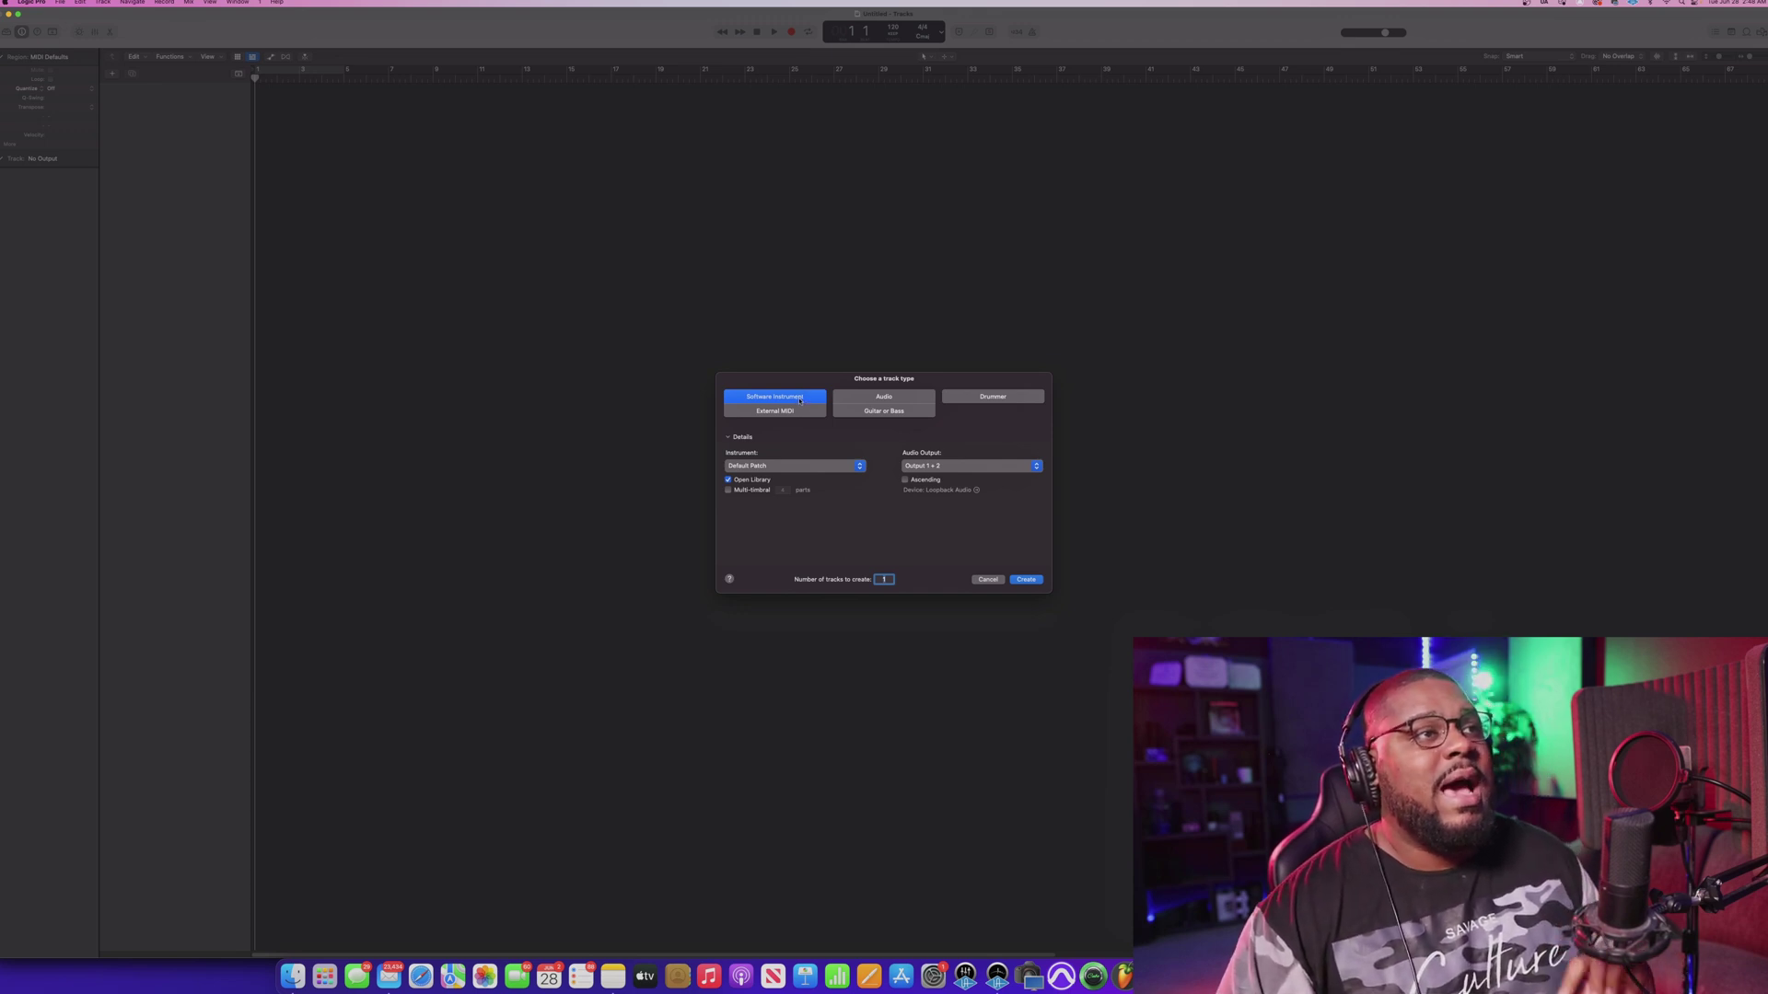
pyautogui.click(885, 398)
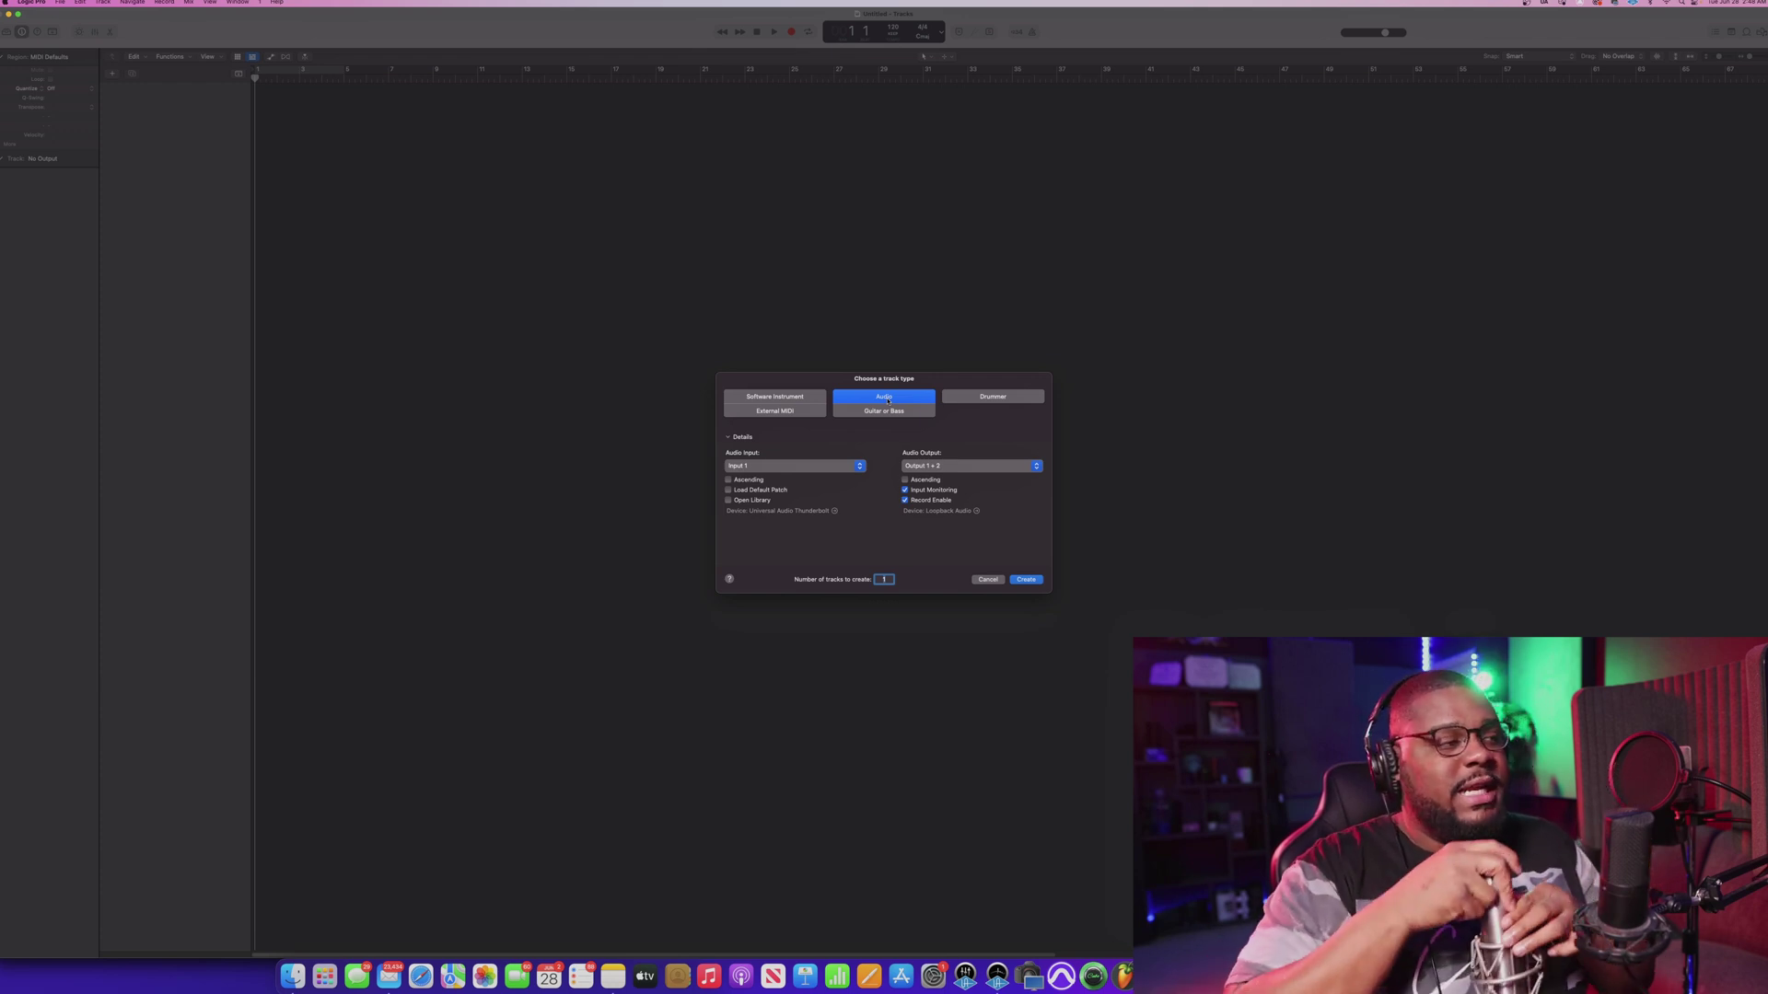
pyautogui.click(978, 400)
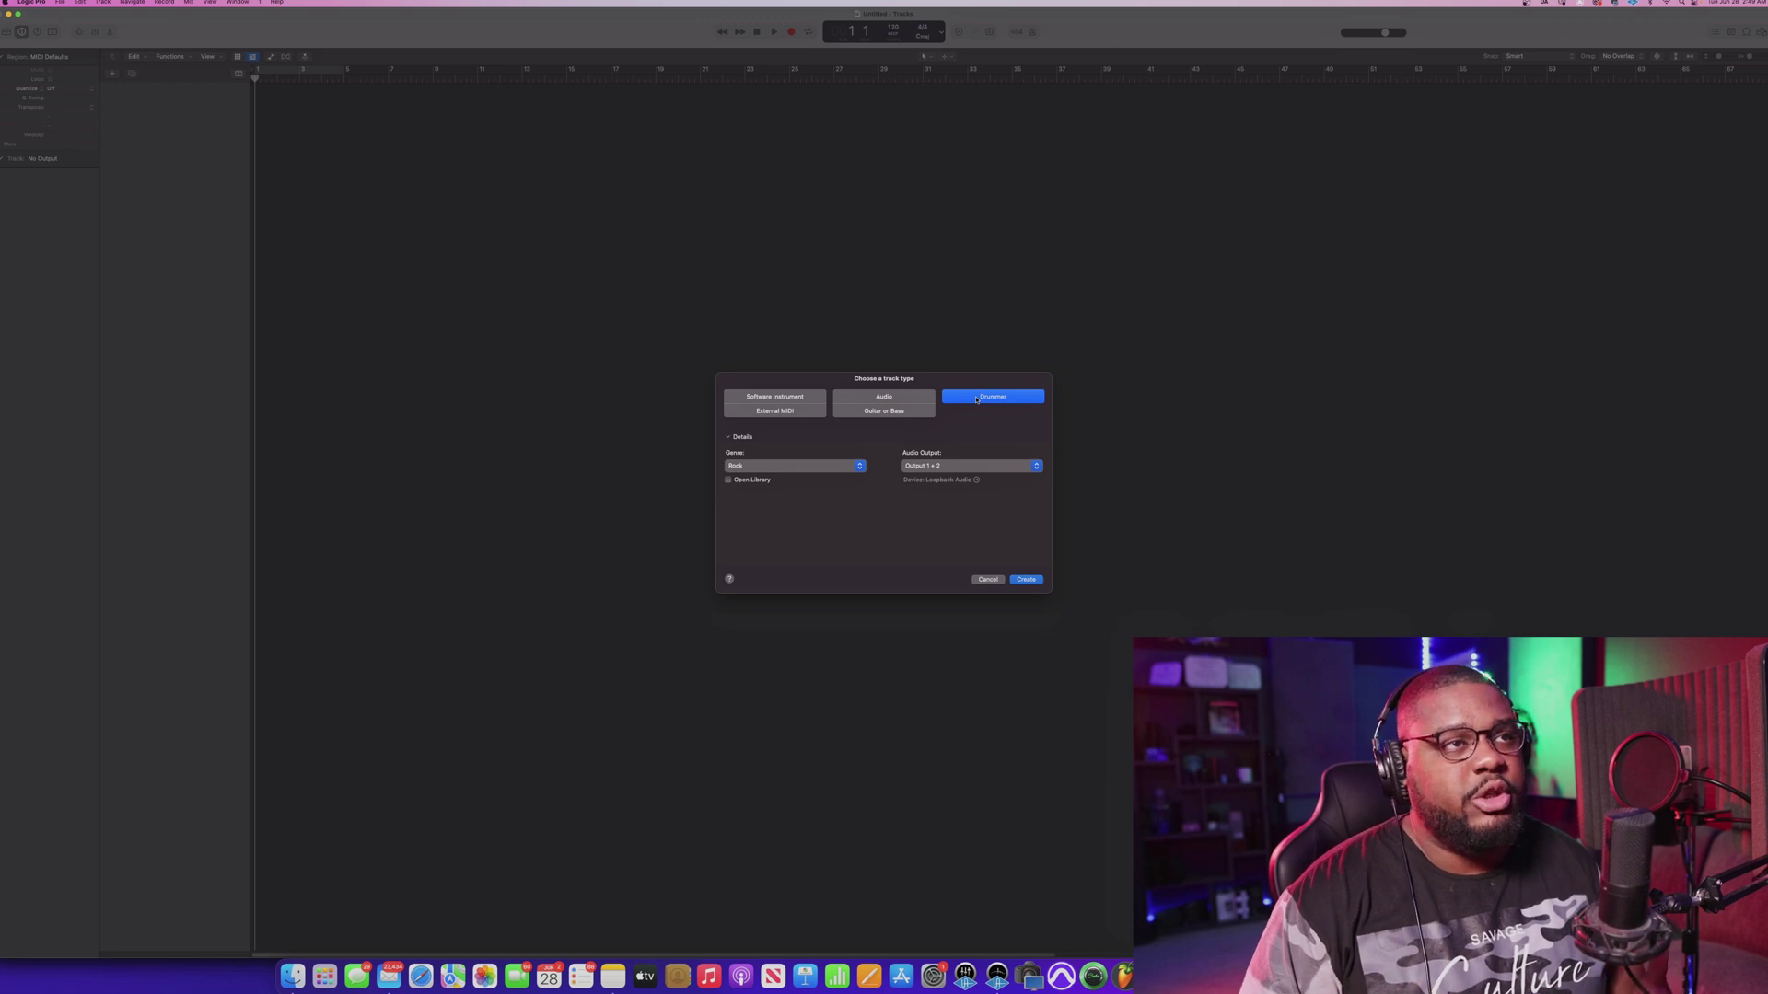
pyautogui.click(799, 413)
pyautogui.click(895, 413)
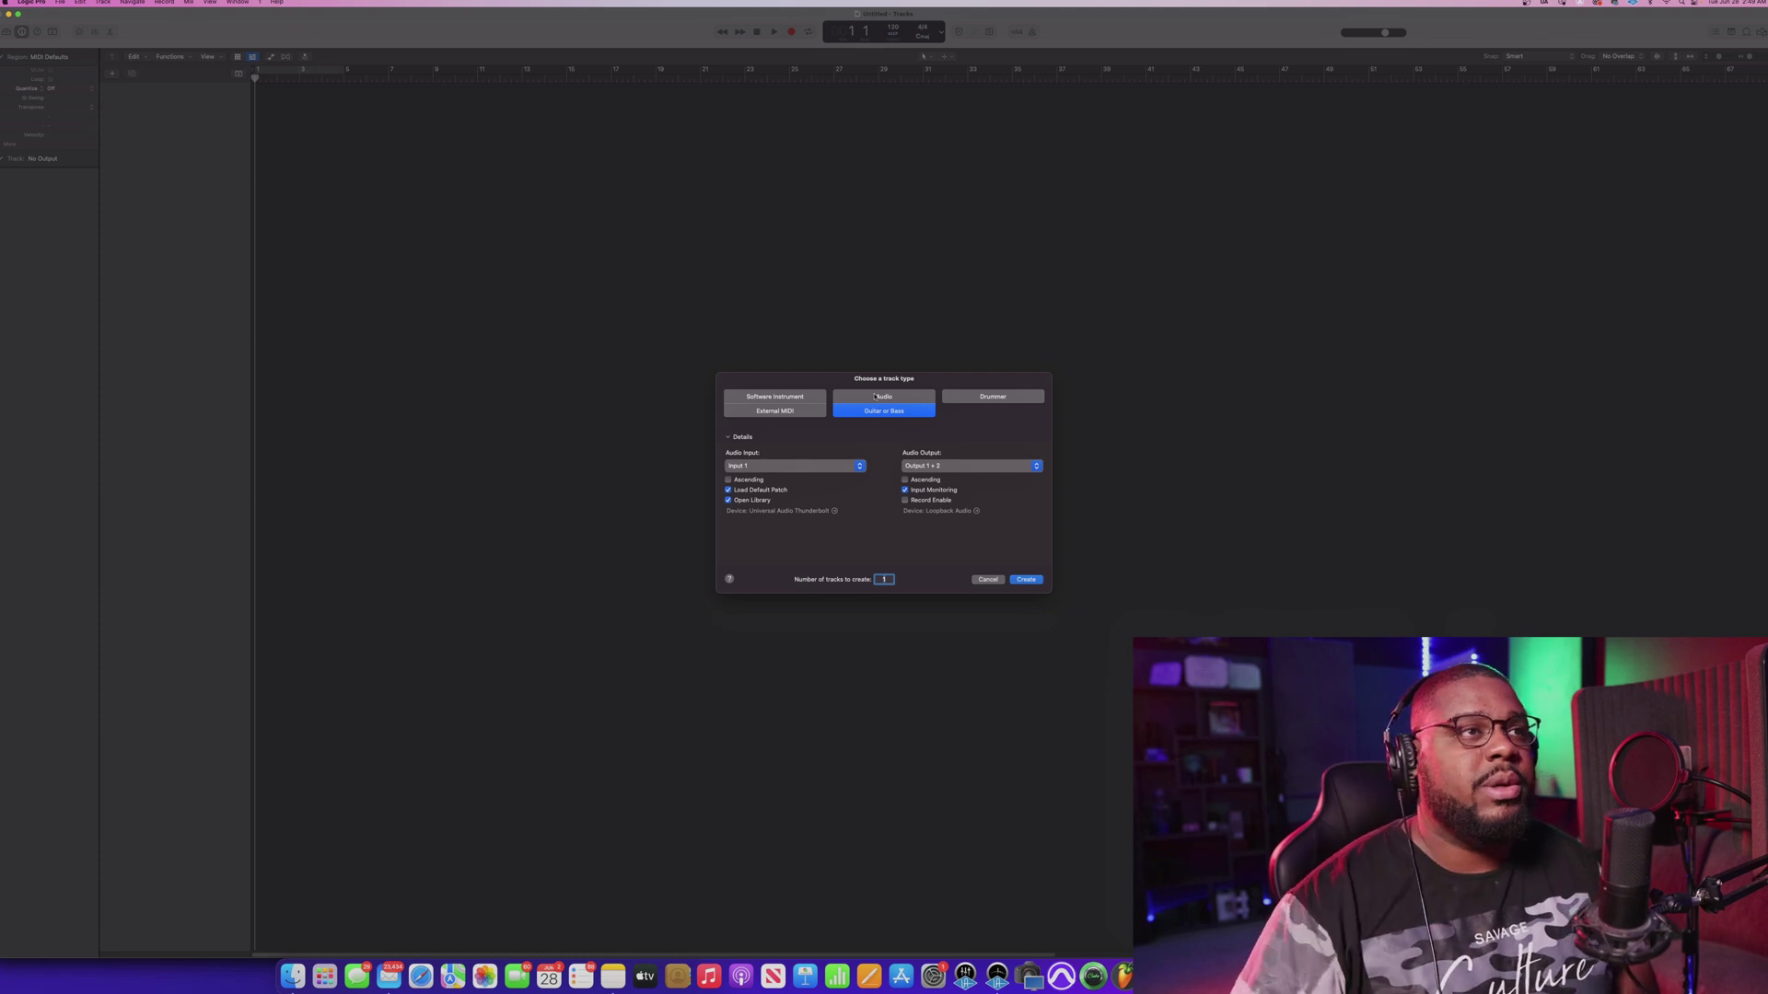
# Create one audio track with Input 1 as its input and Output 1 + 2 as its output
pyautogui.click(878, 398)
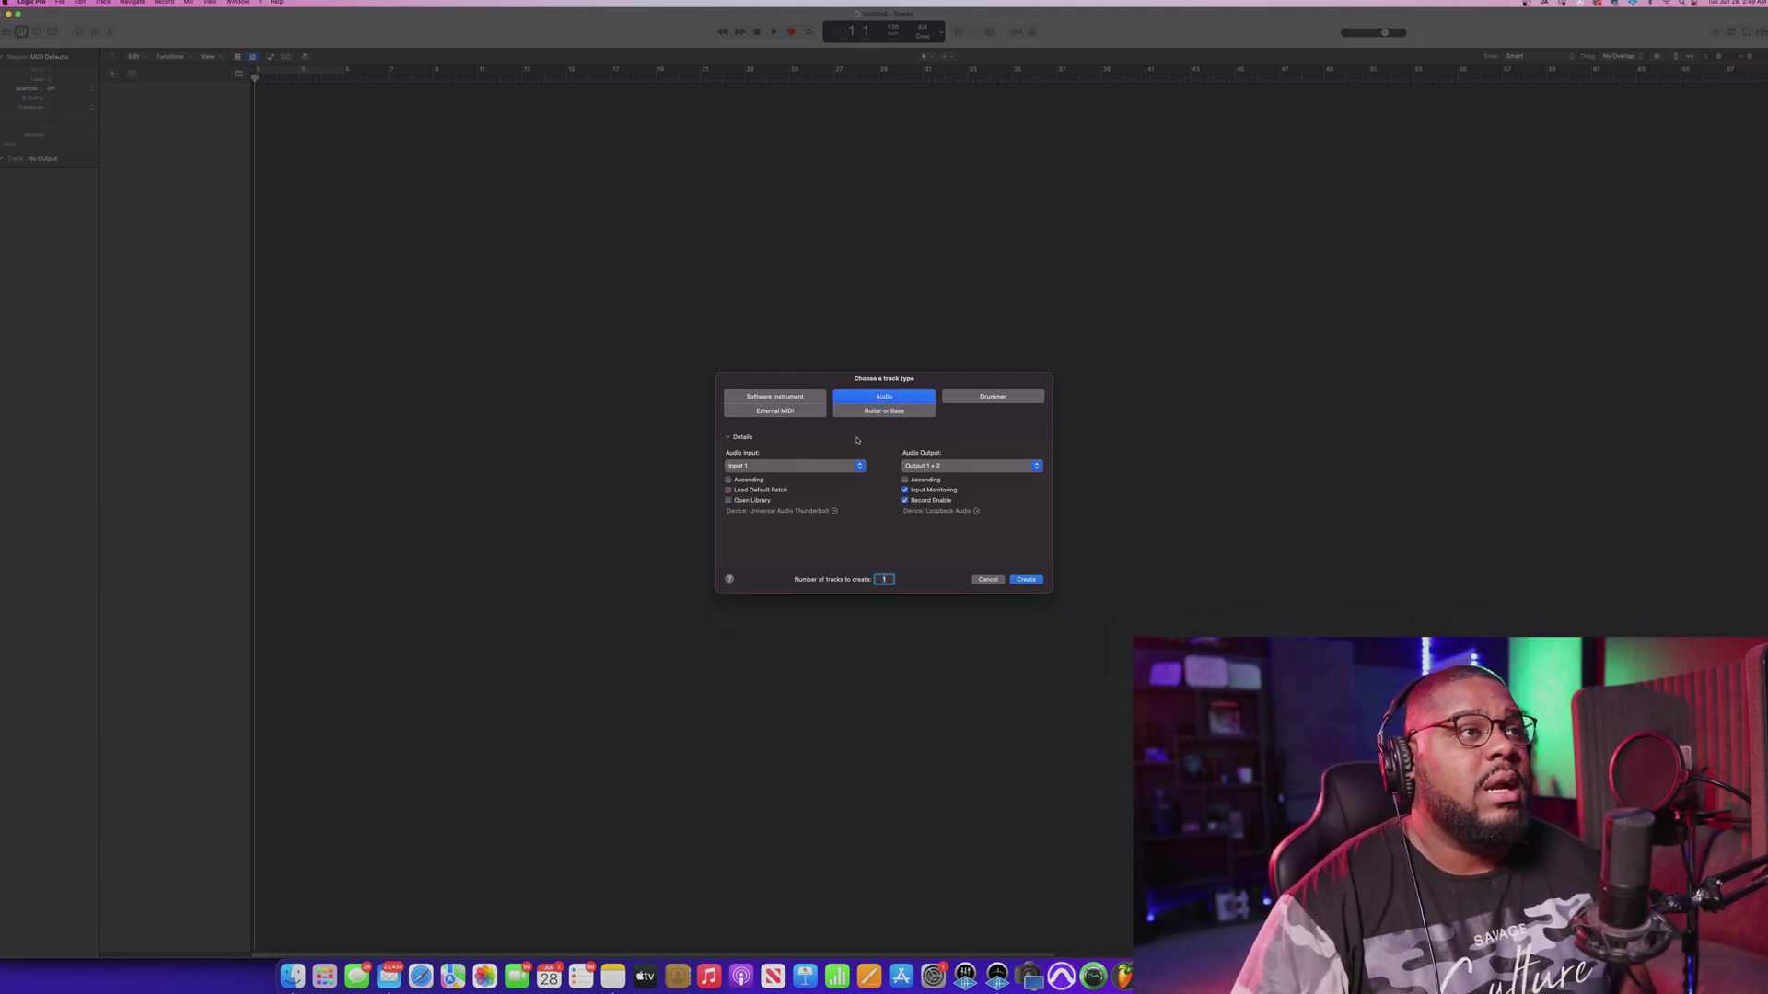
pyautogui.click(823, 470)
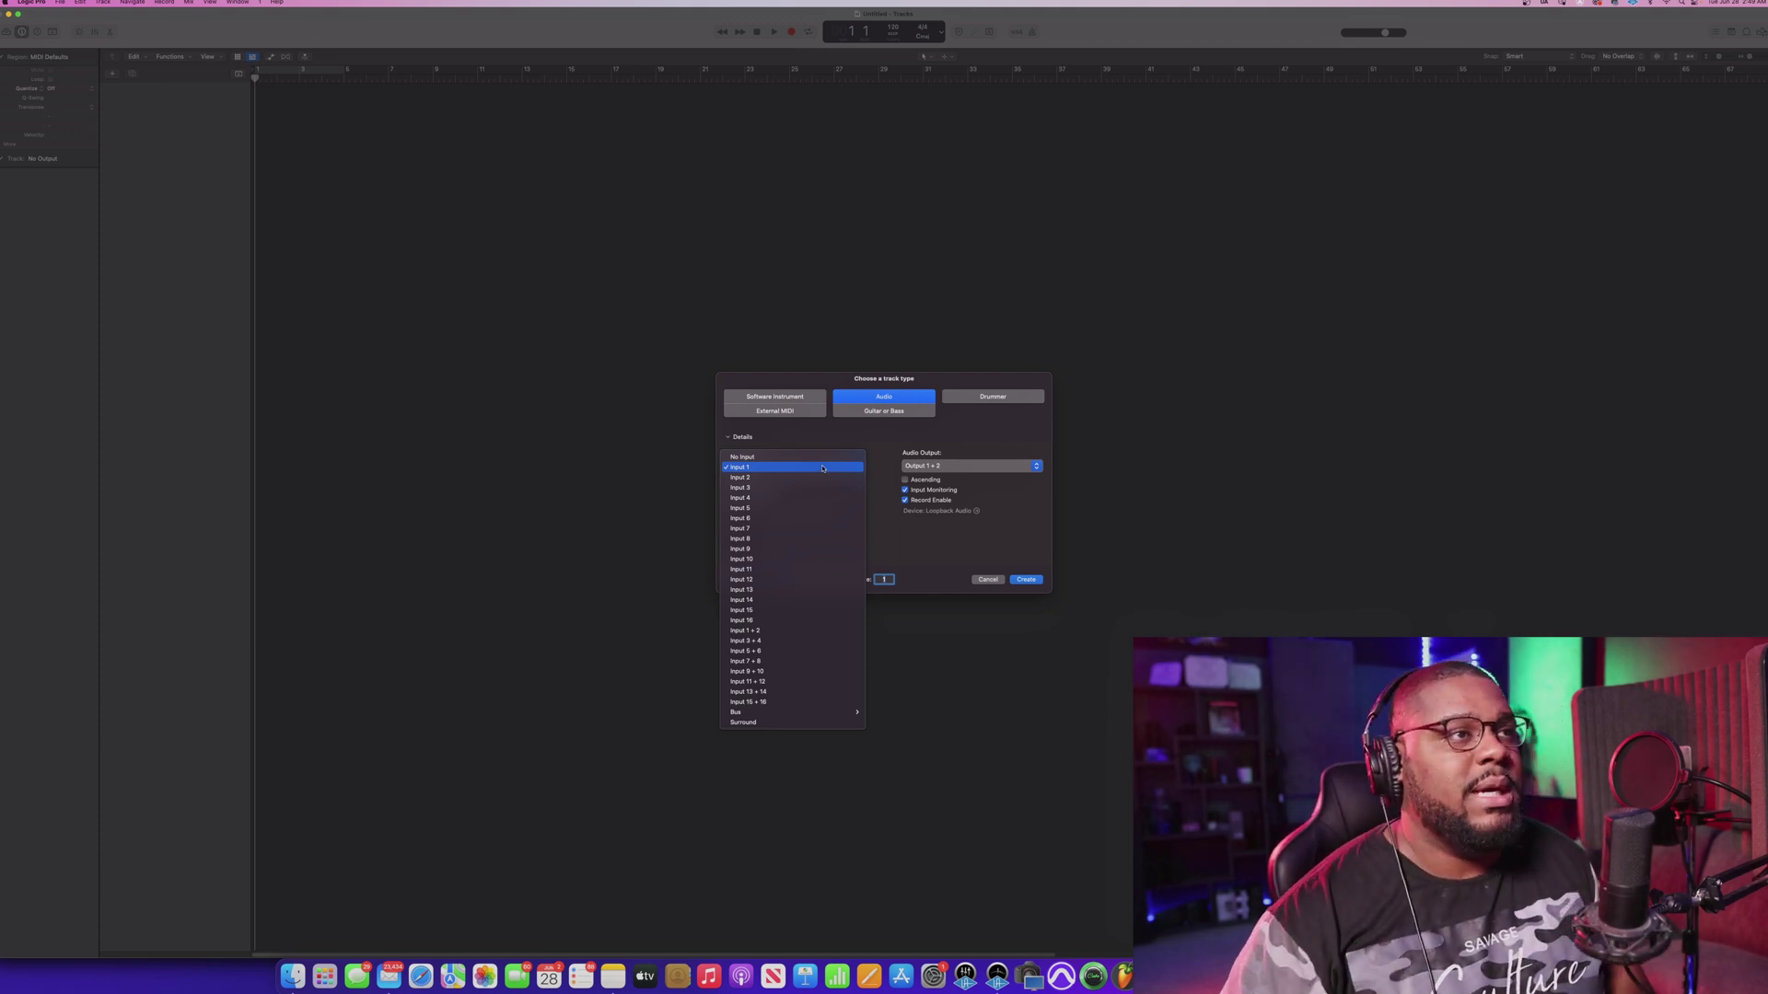
pyautogui.click(822, 467)
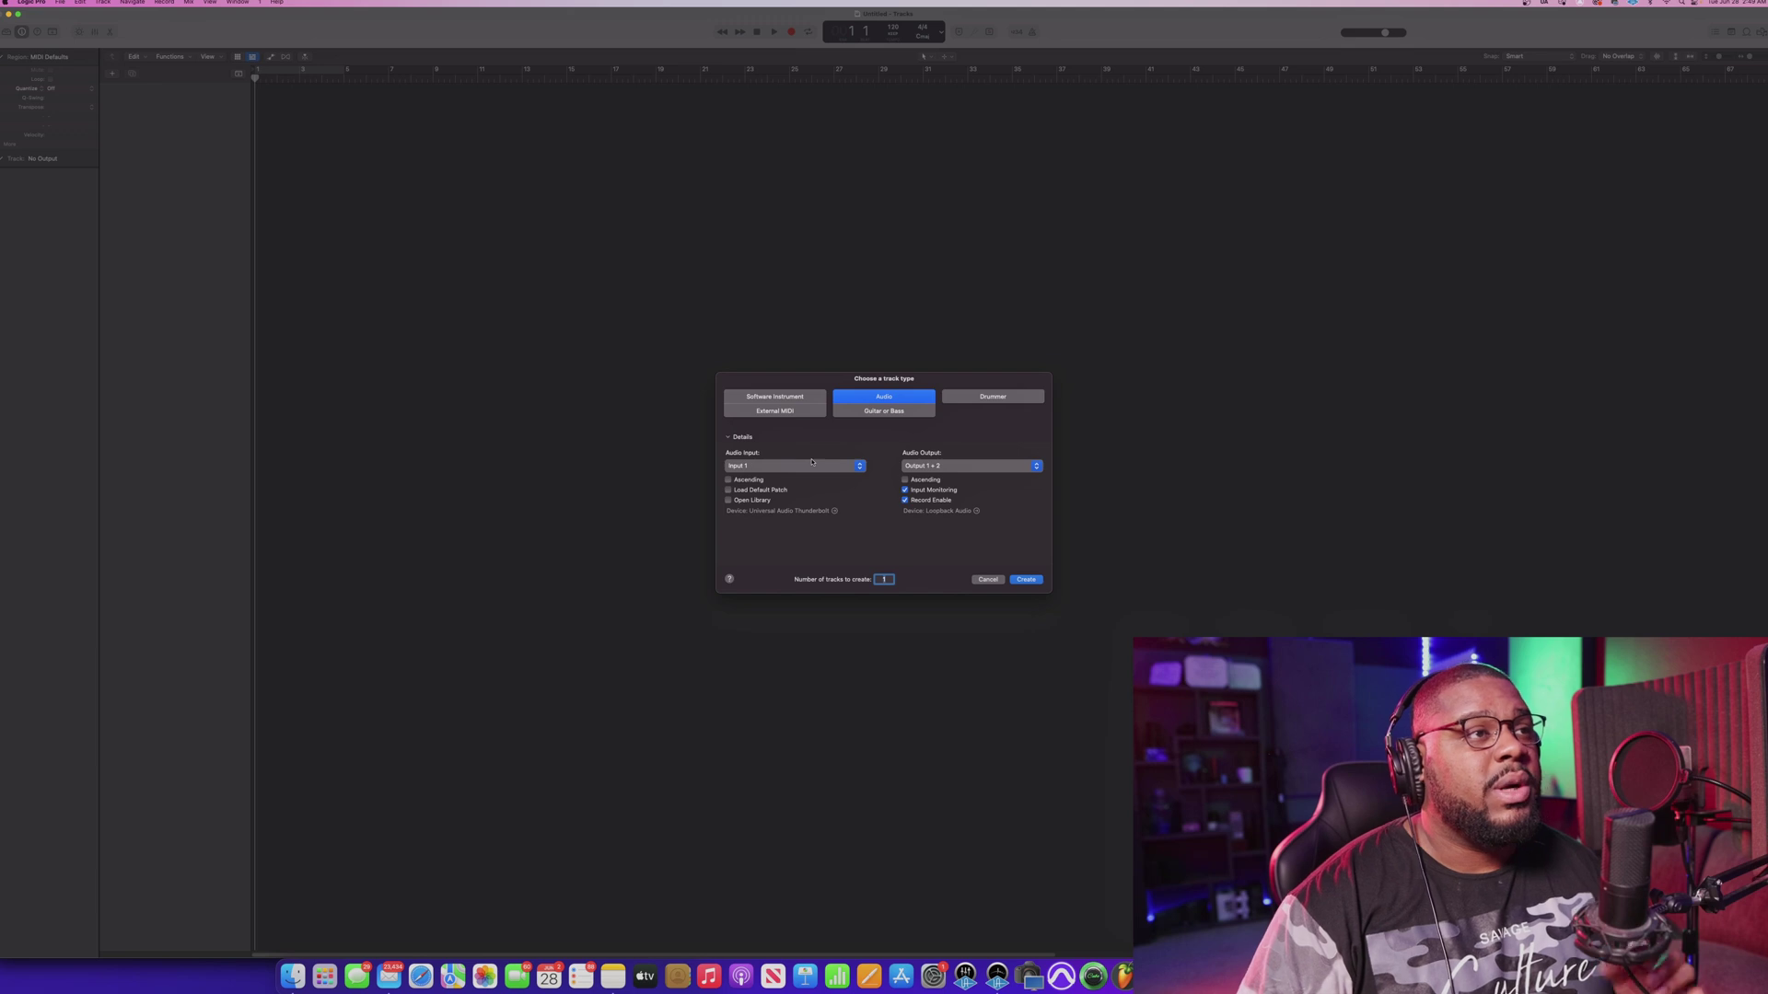
pyautogui.click(974, 465)
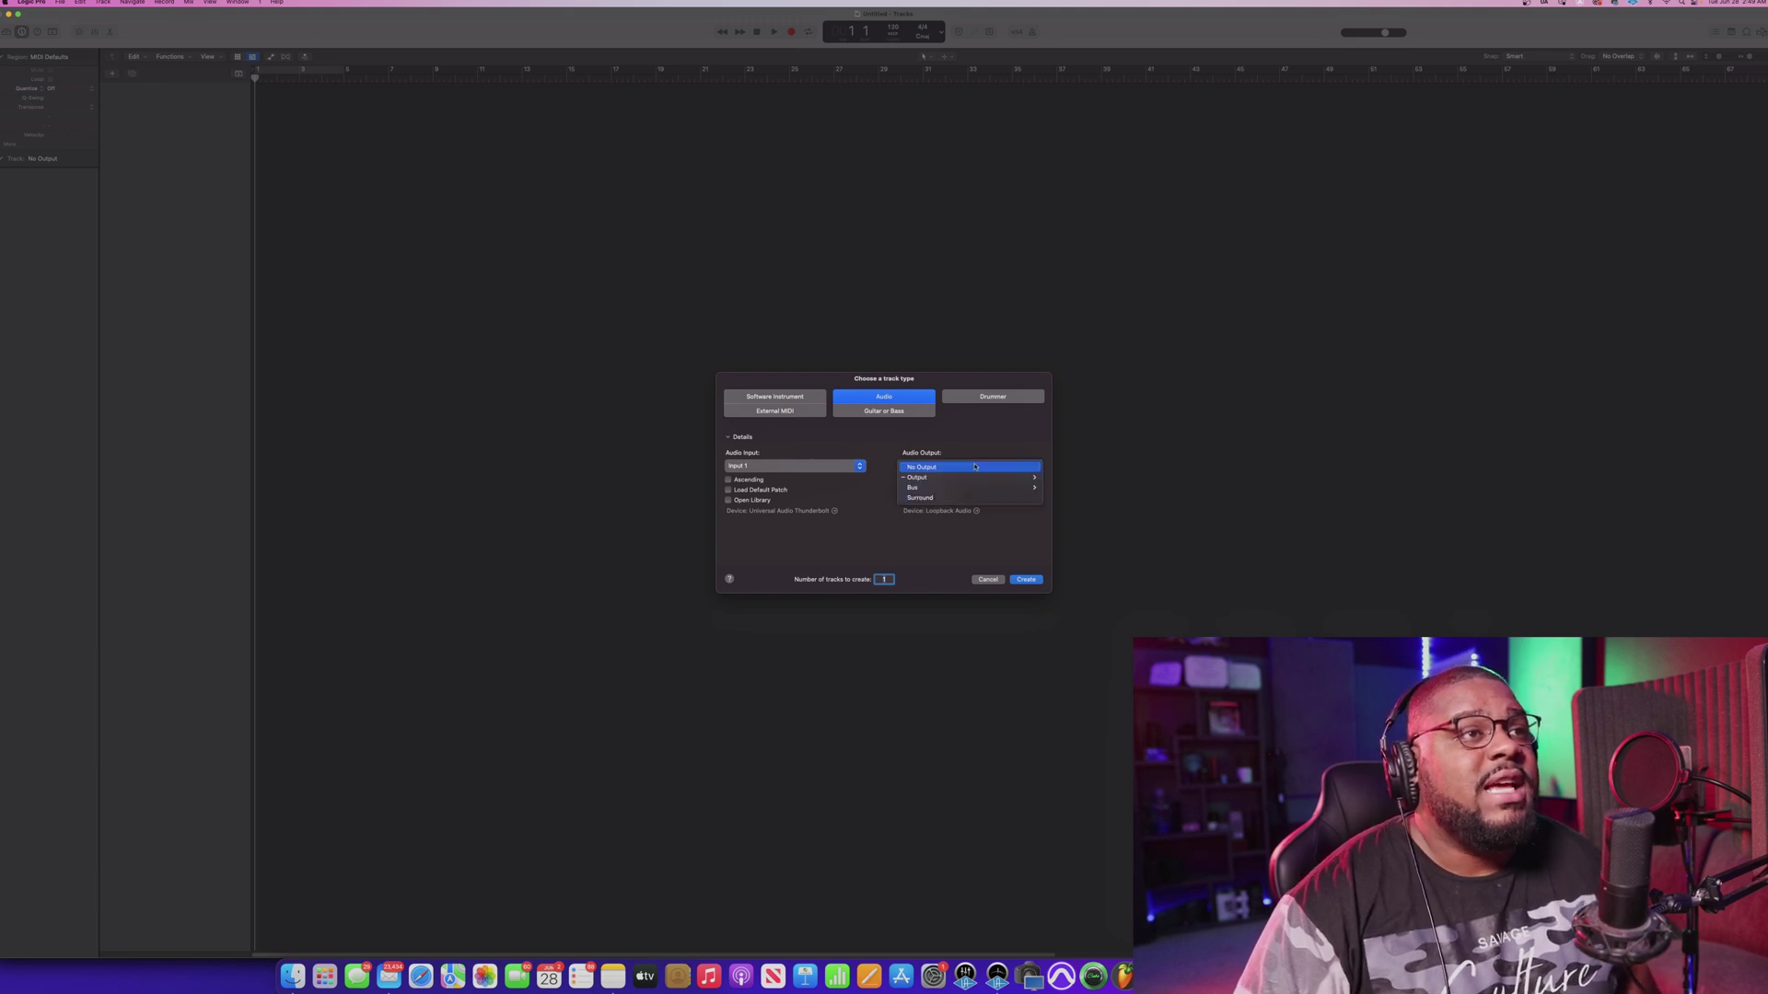
pyautogui.moveTo(977, 479)
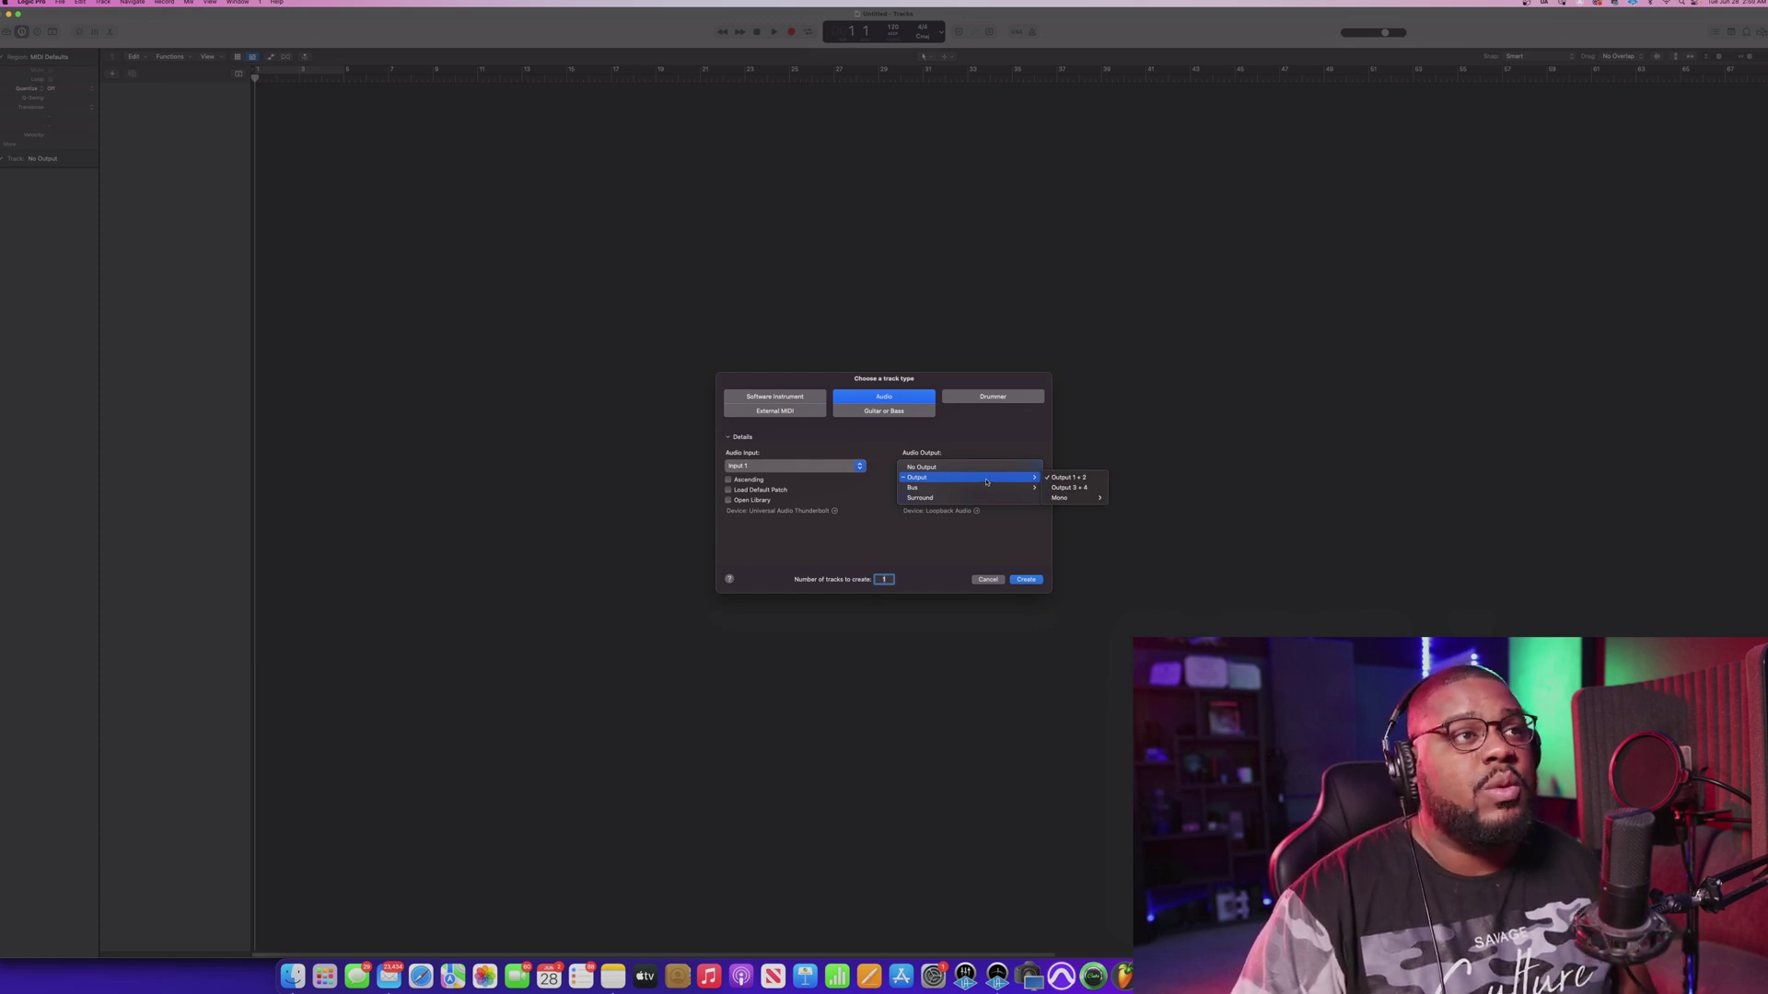
pyautogui.click(1068, 477)
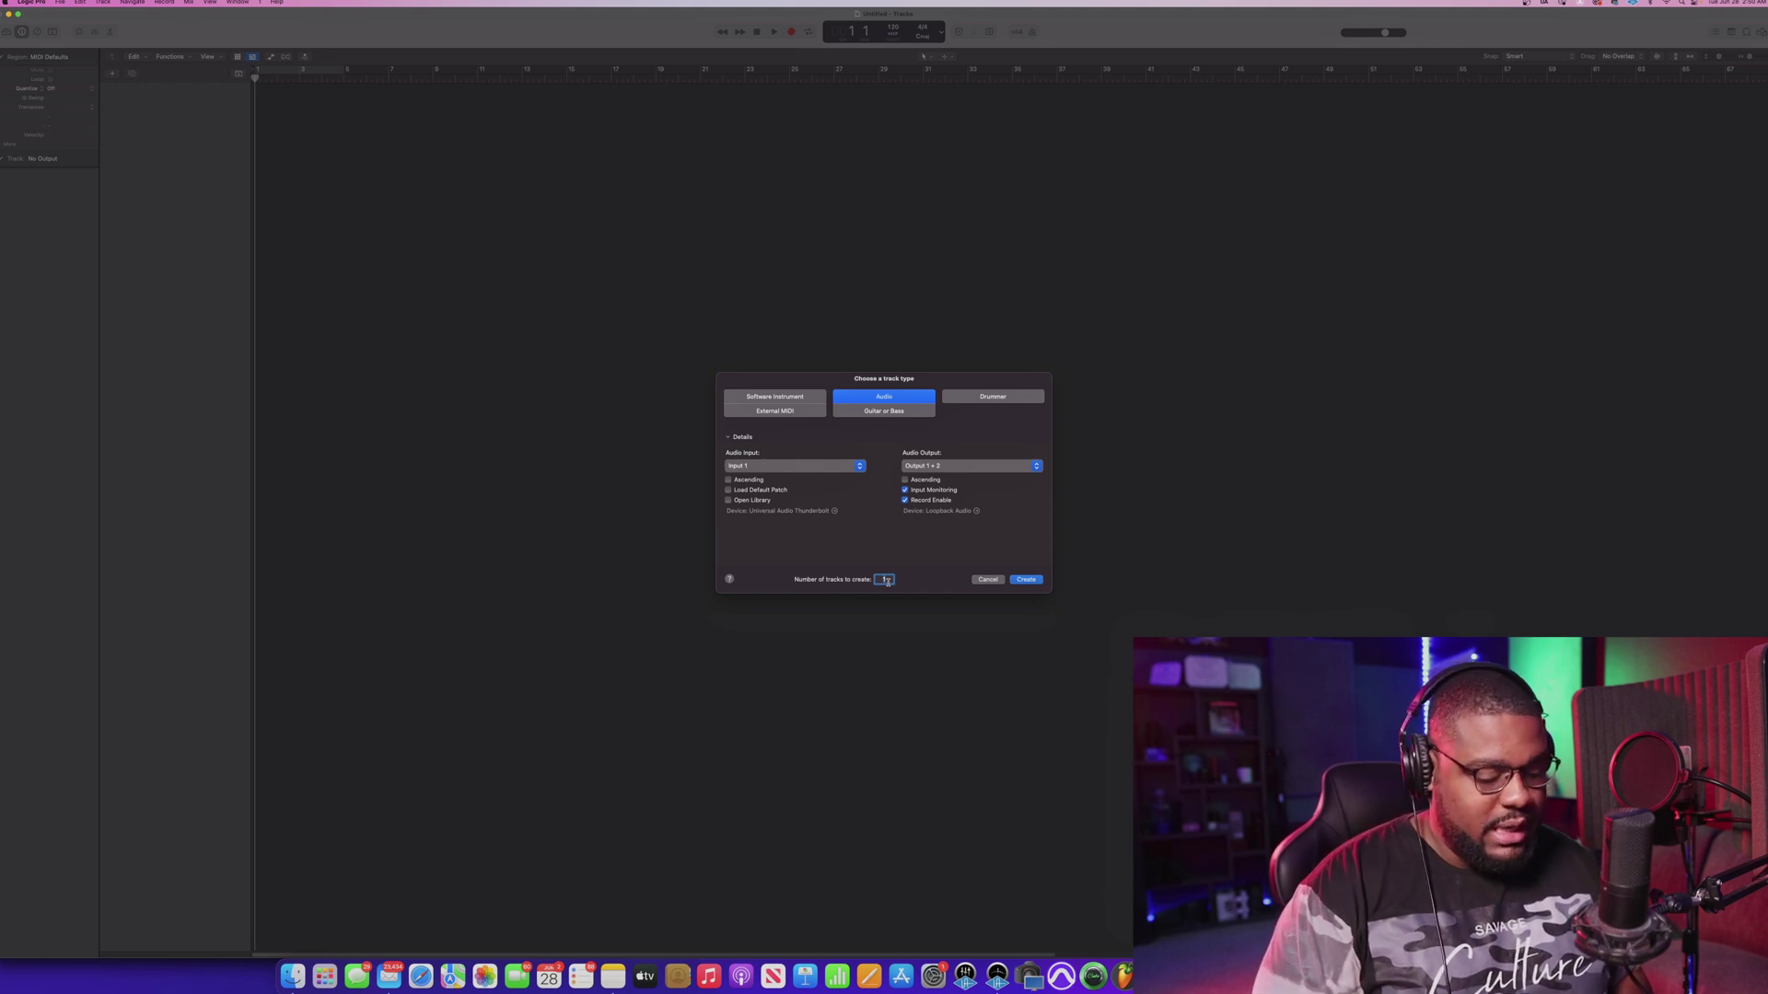
pyautogui.click(1027, 580)
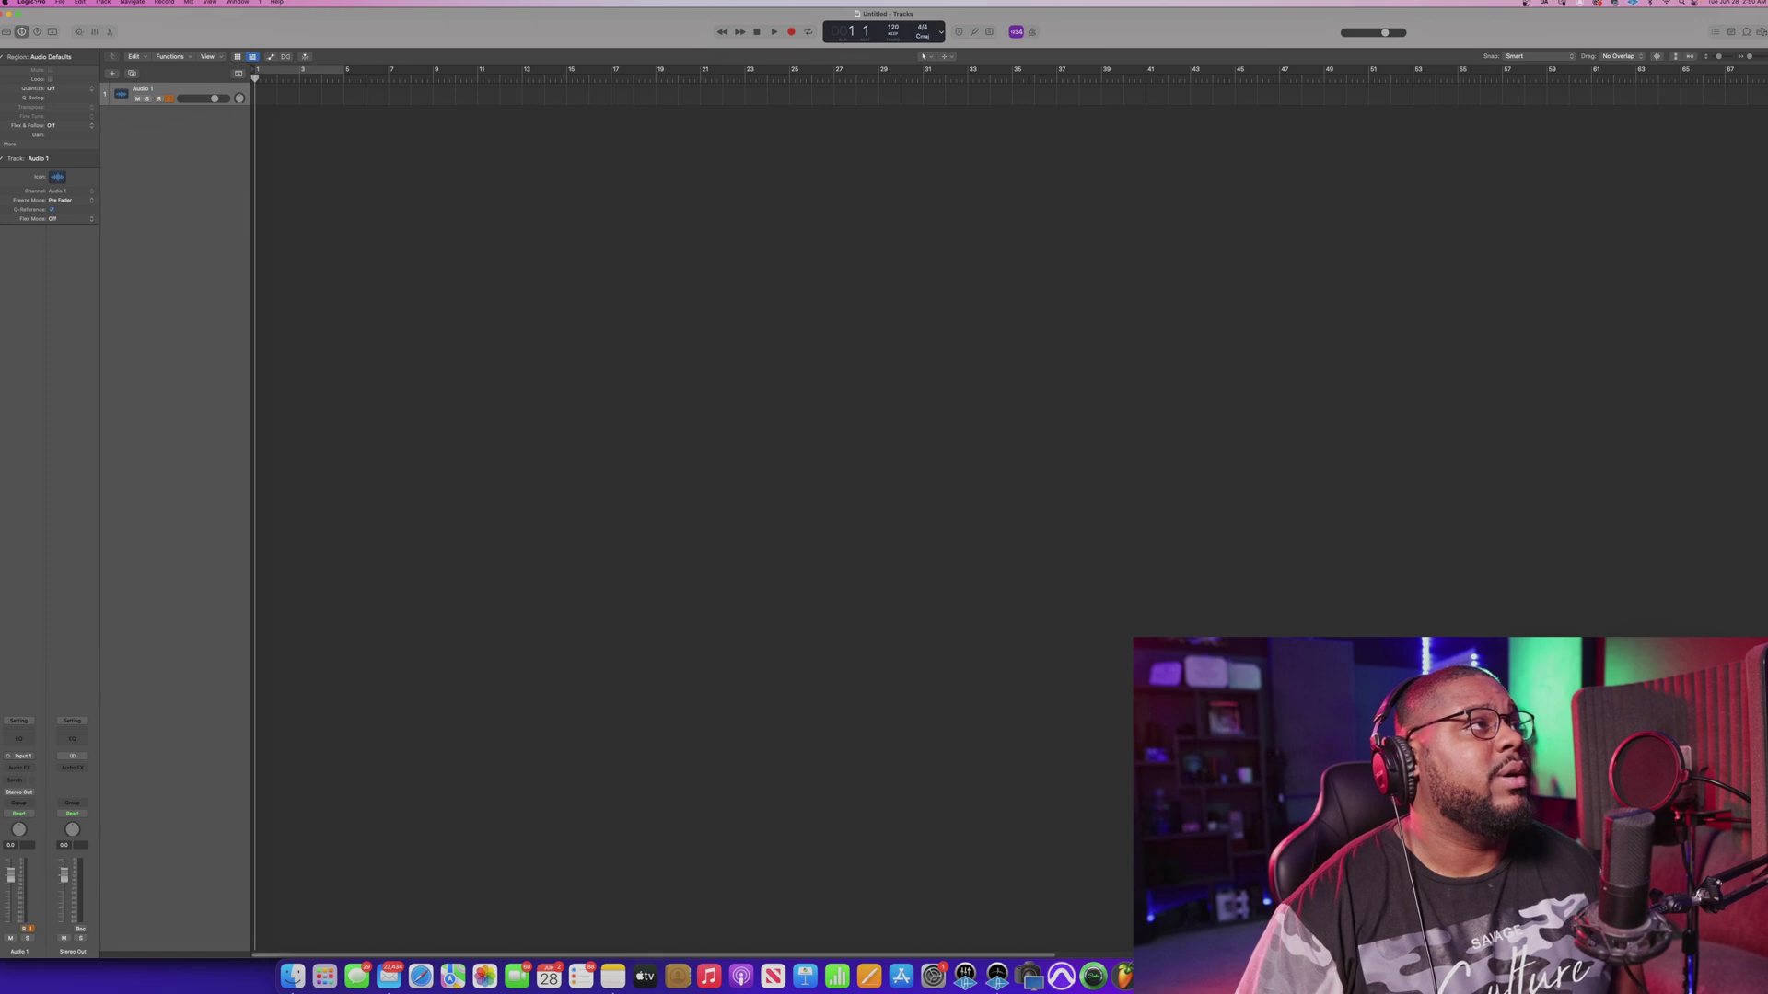
# Open the audio device preferences and review the available output and input devices
pyautogui.click(32, 2)
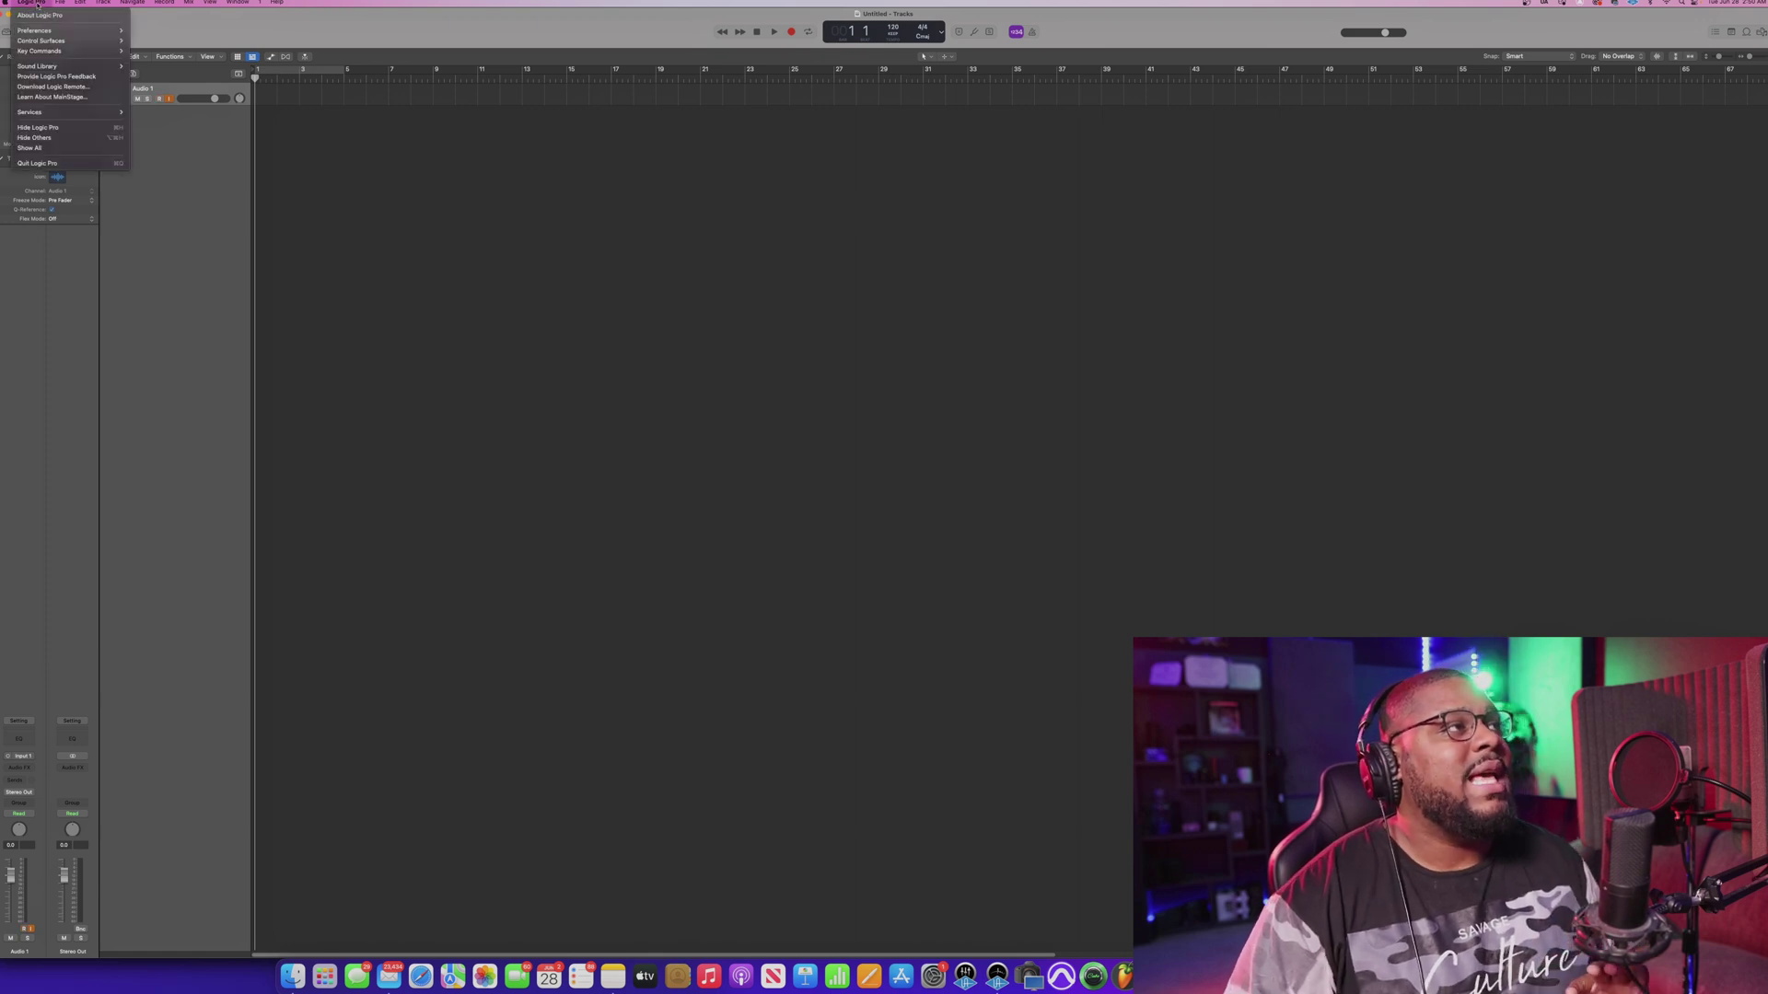
pyautogui.moveTo(50, 33)
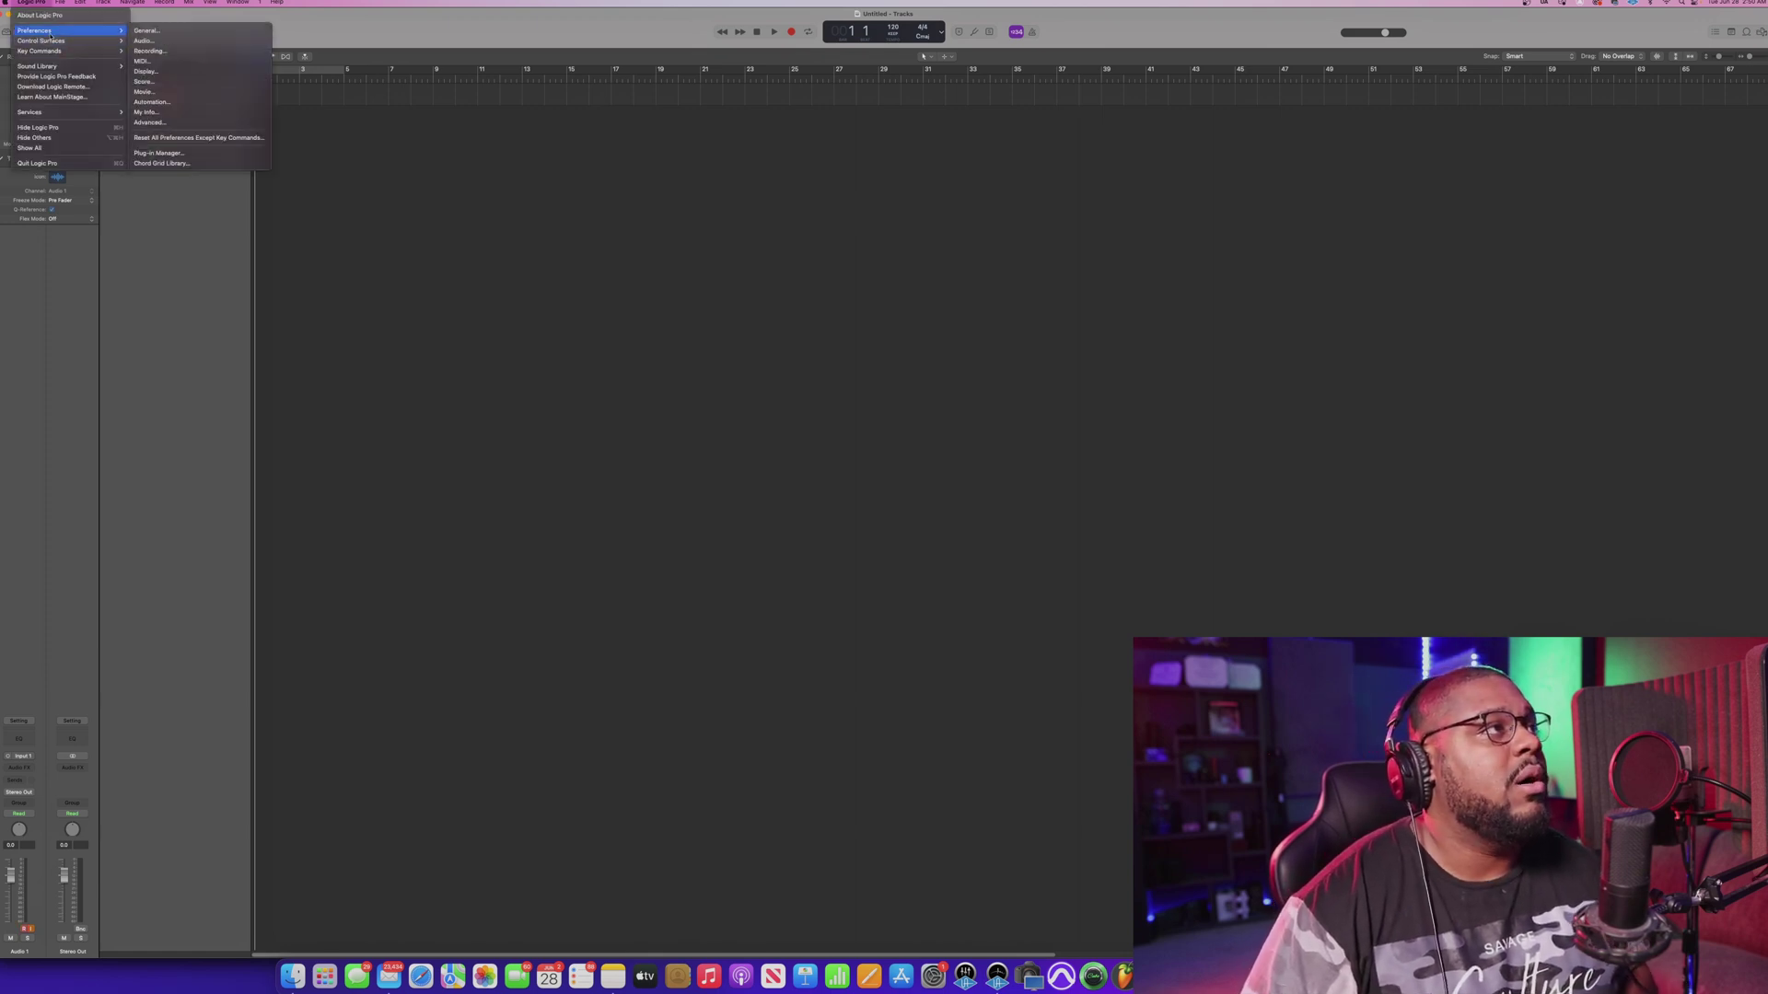
pyautogui.click(163, 45)
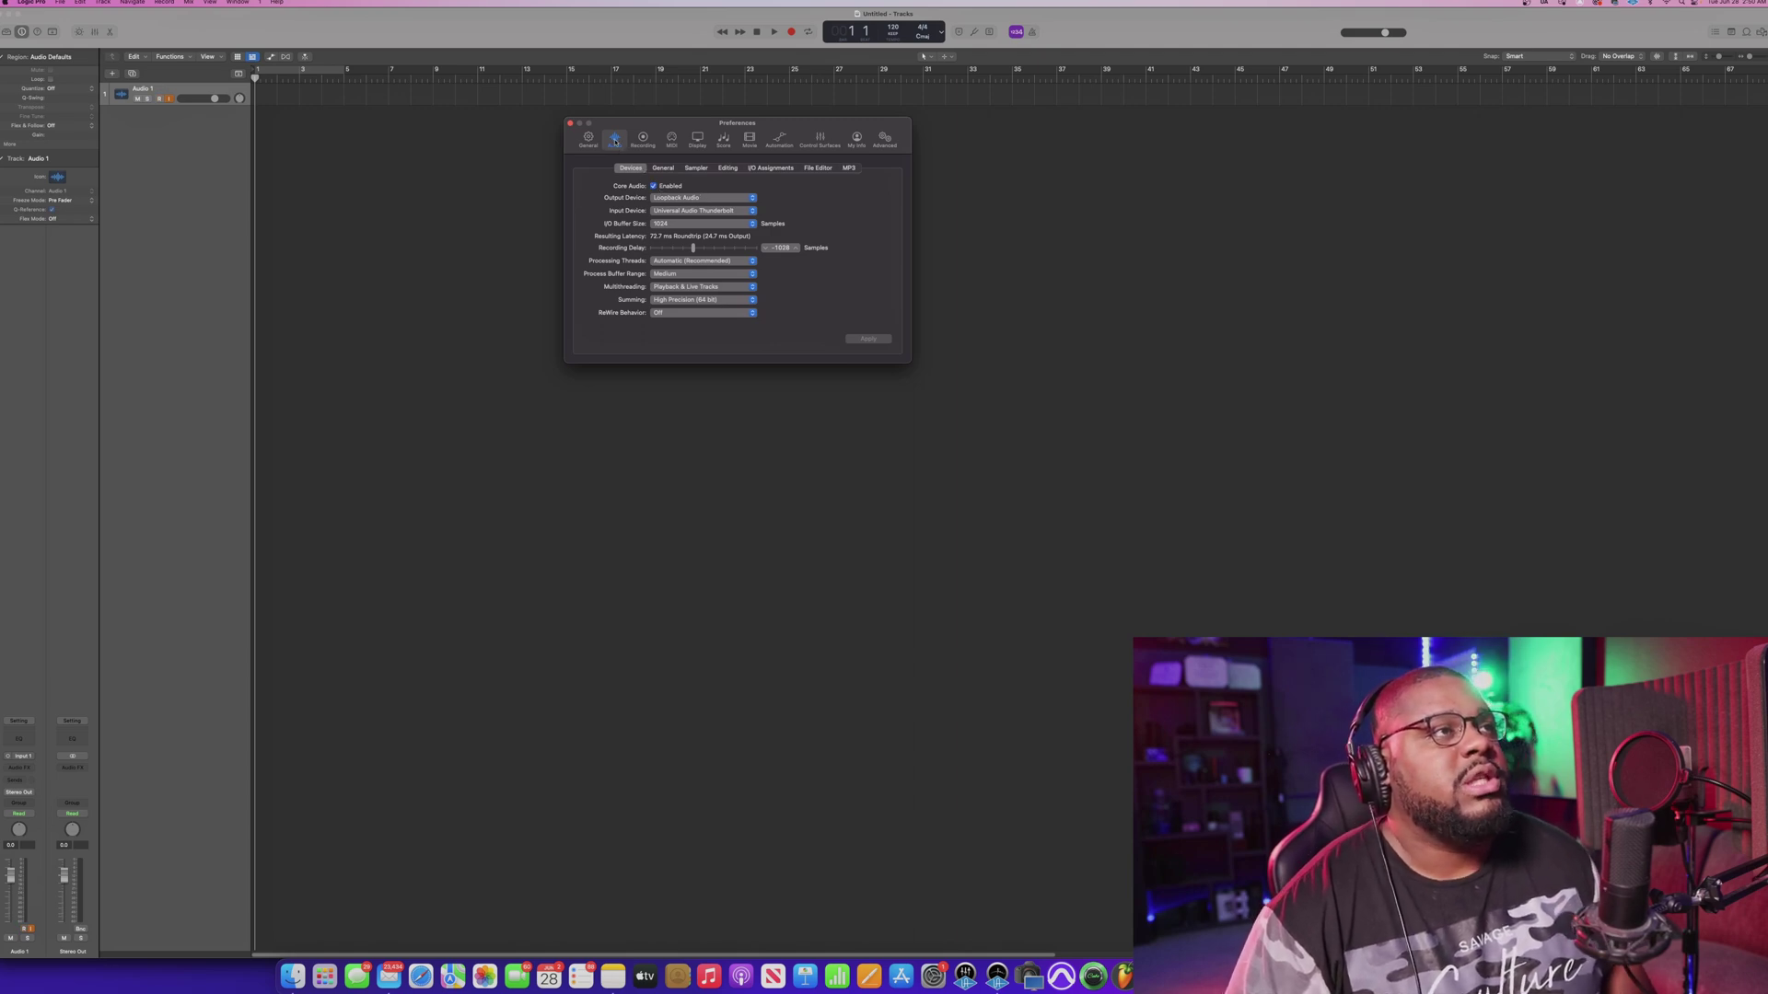
pyautogui.click(685, 198)
pyautogui.click(691, 198)
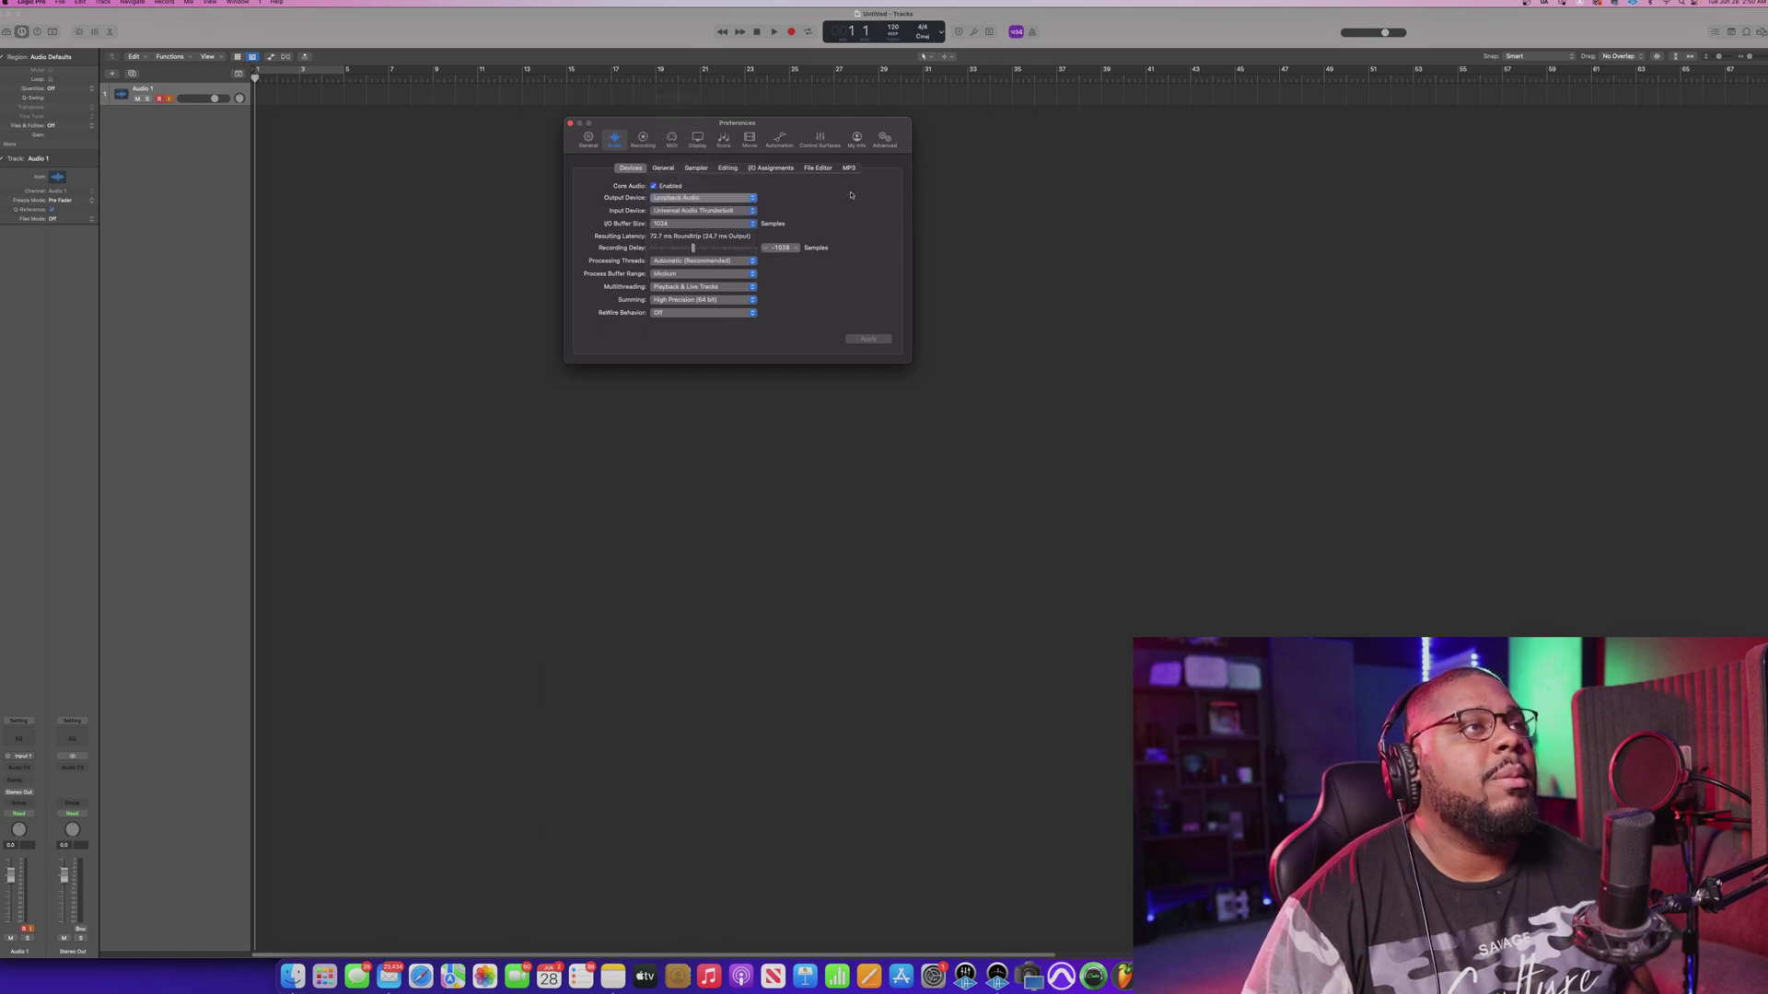
pyautogui.click(741, 213)
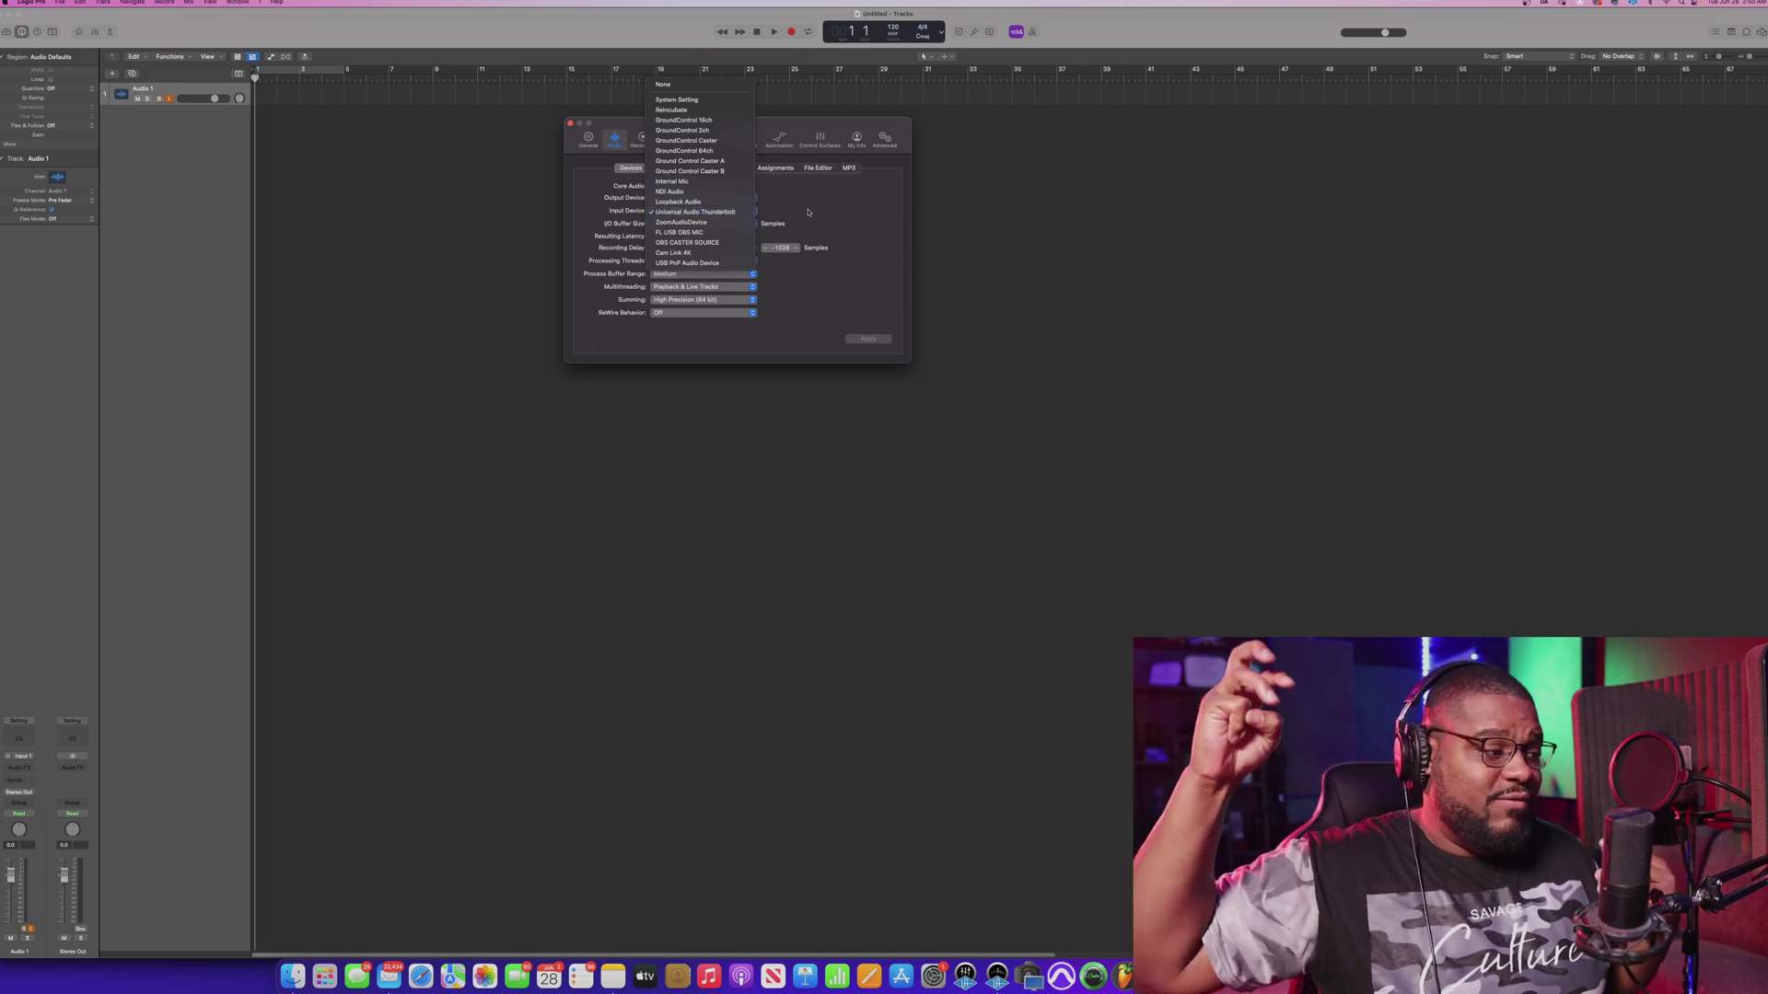
pyautogui.click(842, 195)
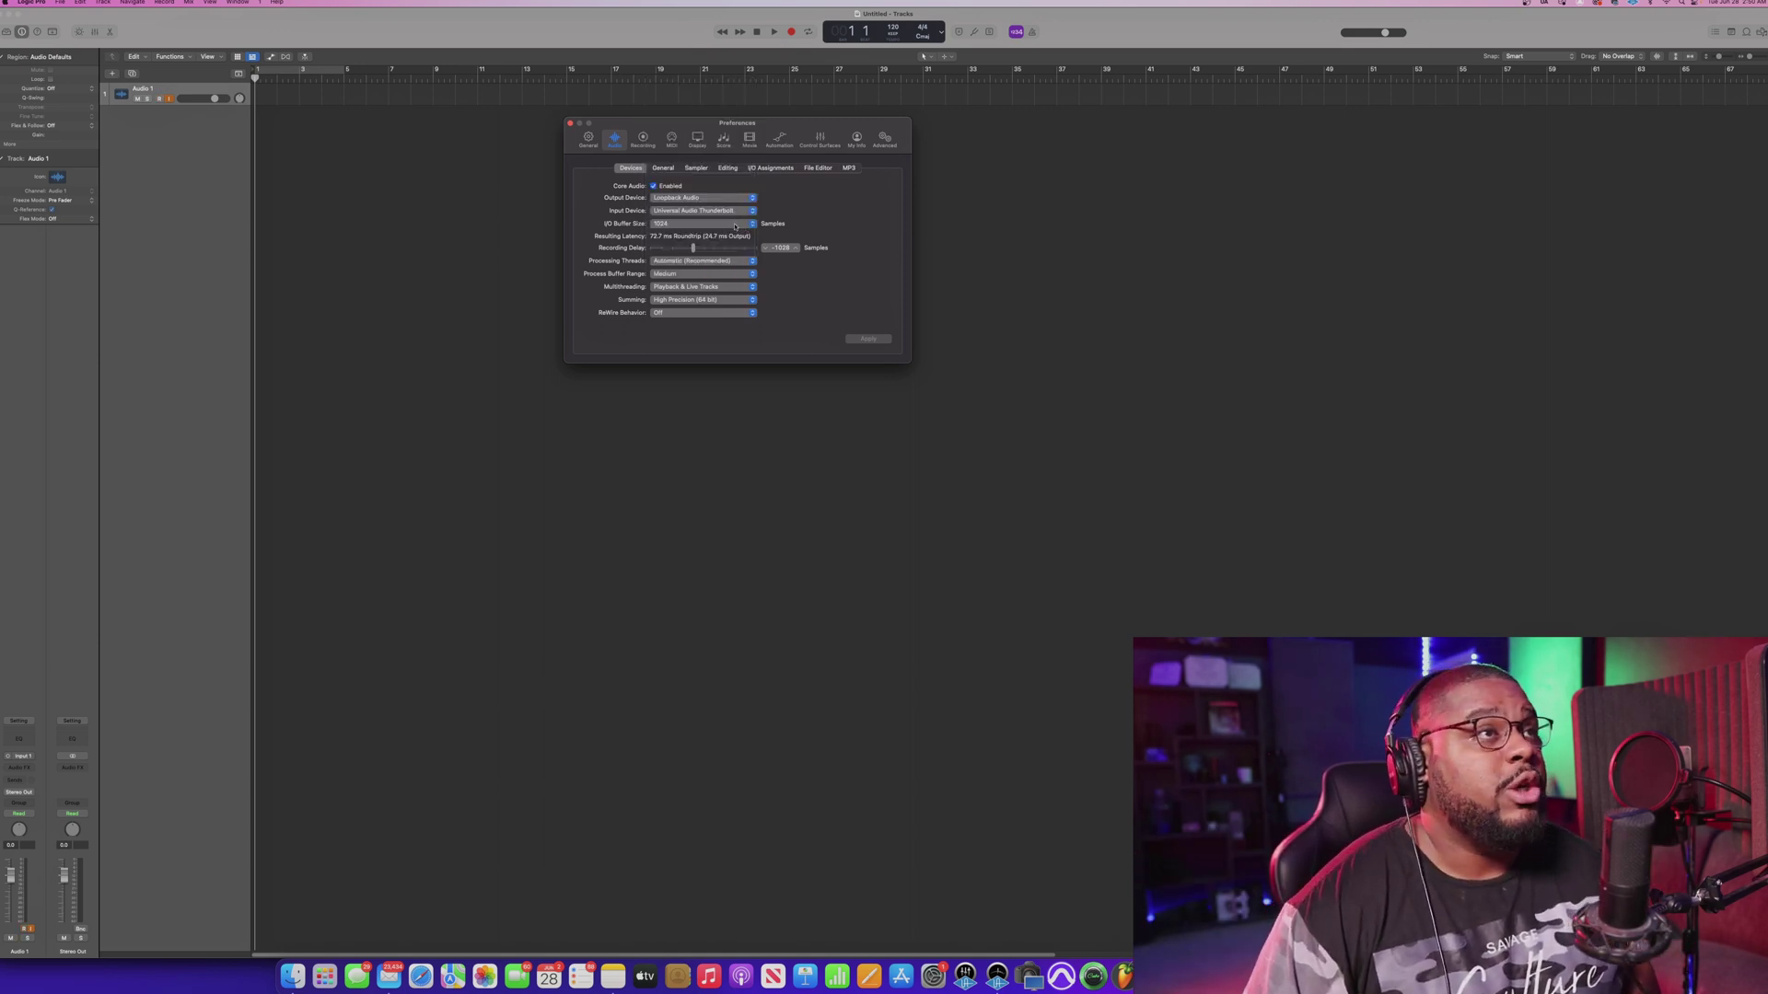
# Set the I/O buffer size to 64 samples and apply the change
pyautogui.click(736, 227)
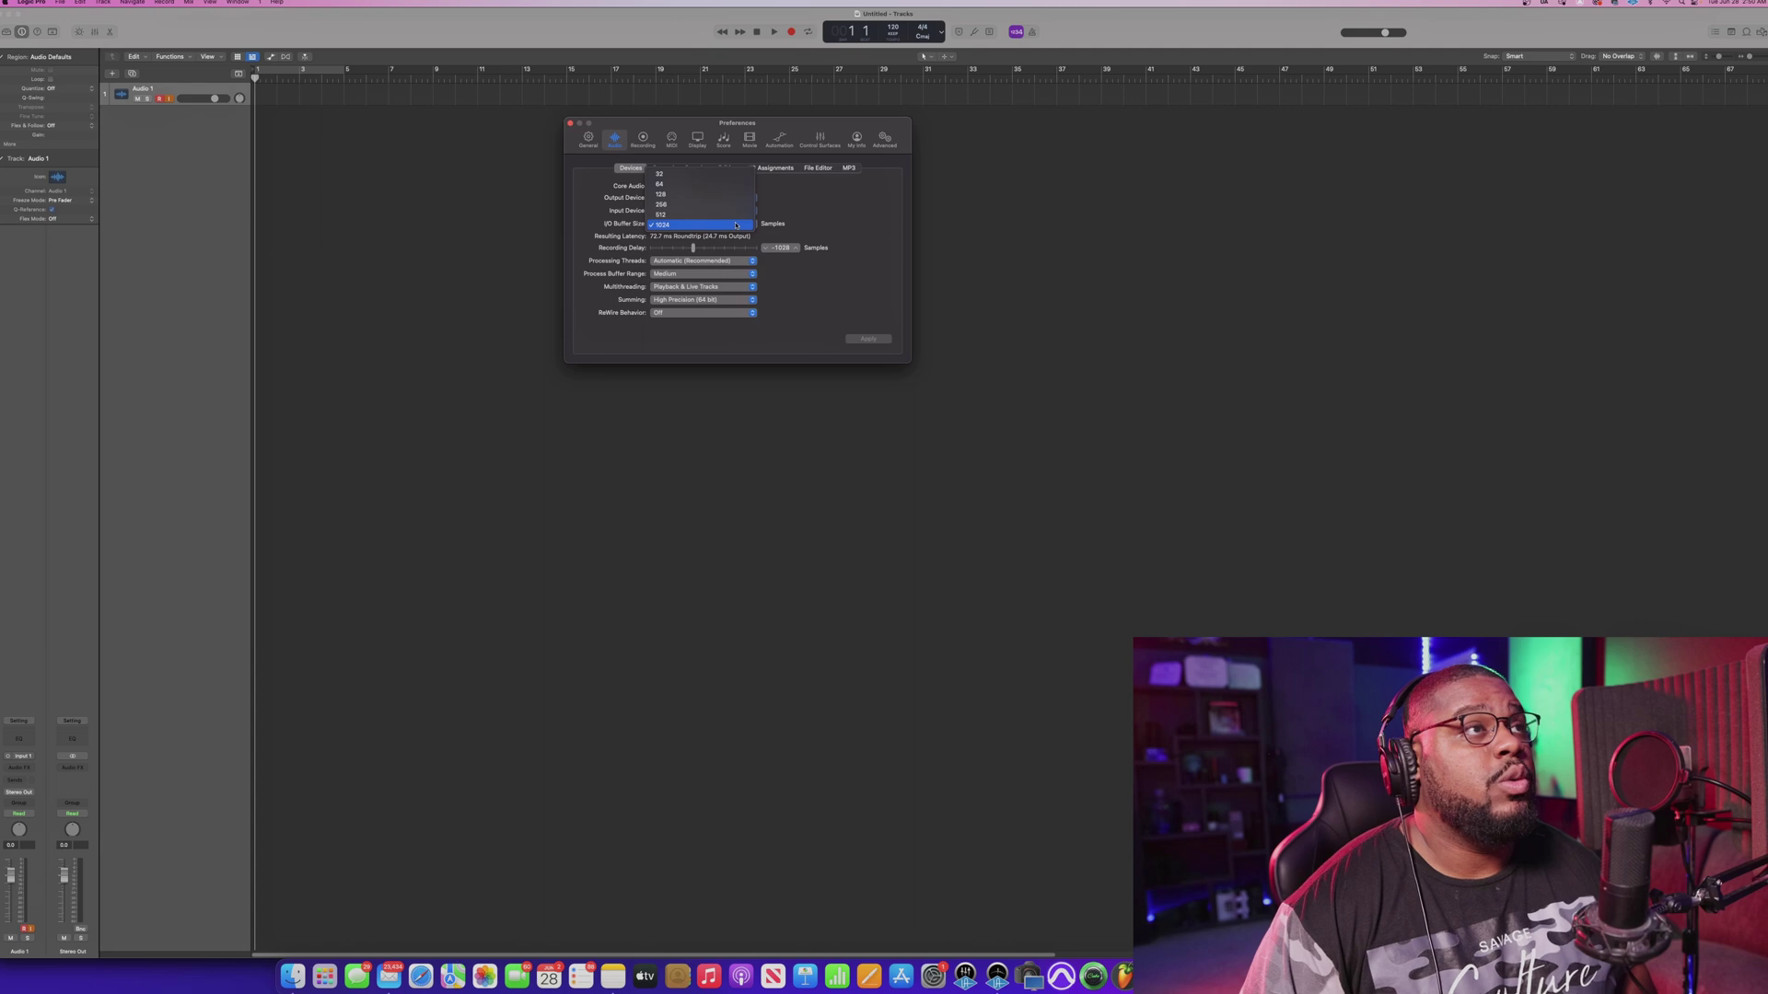
pyautogui.click(699, 184)
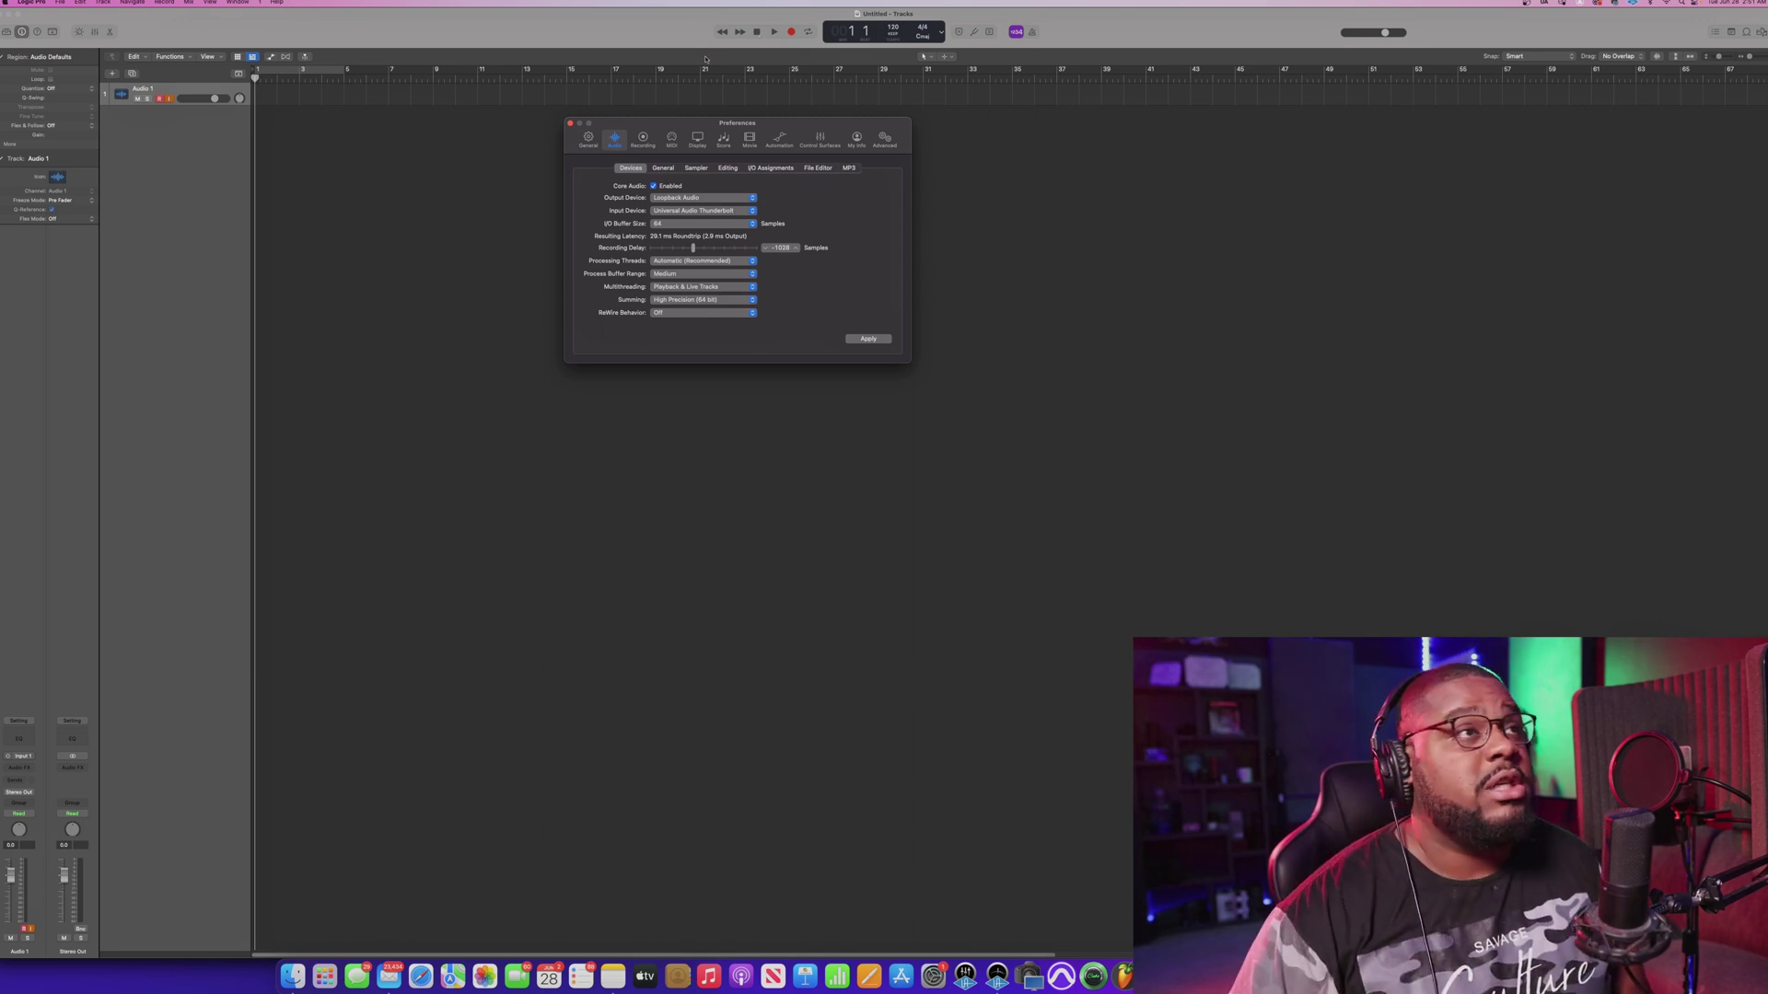
pyautogui.click(697, 222)
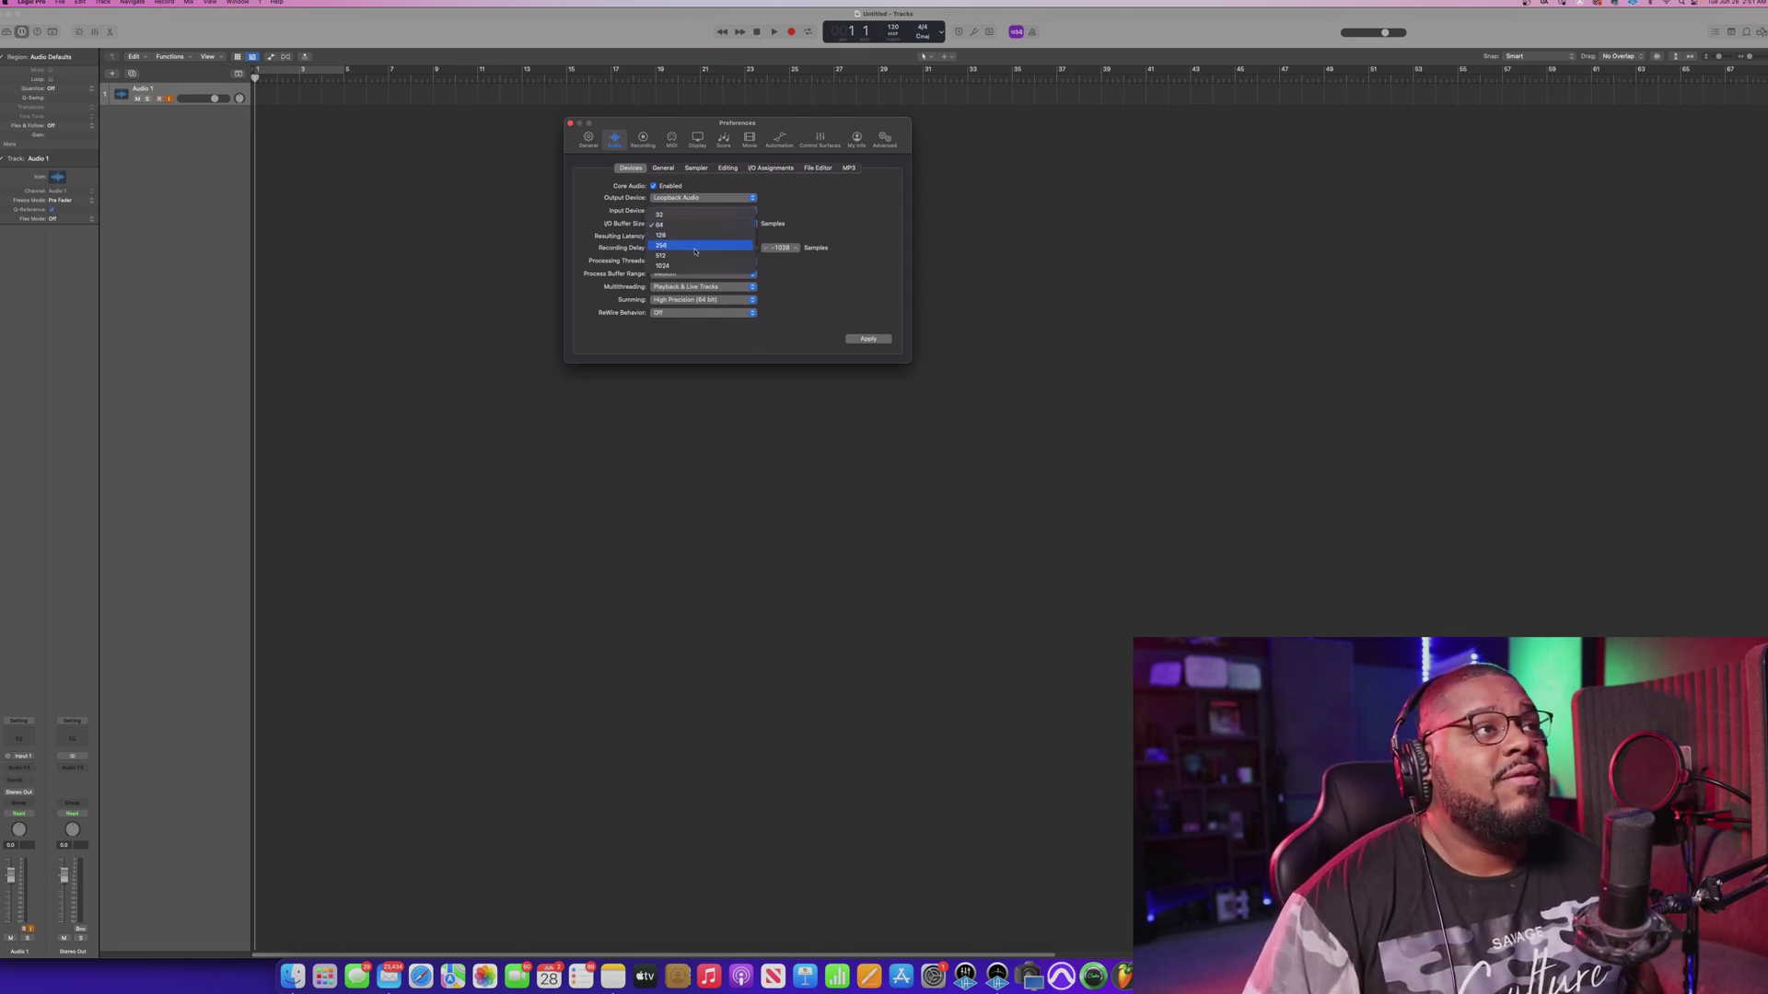
pyautogui.click(699, 266)
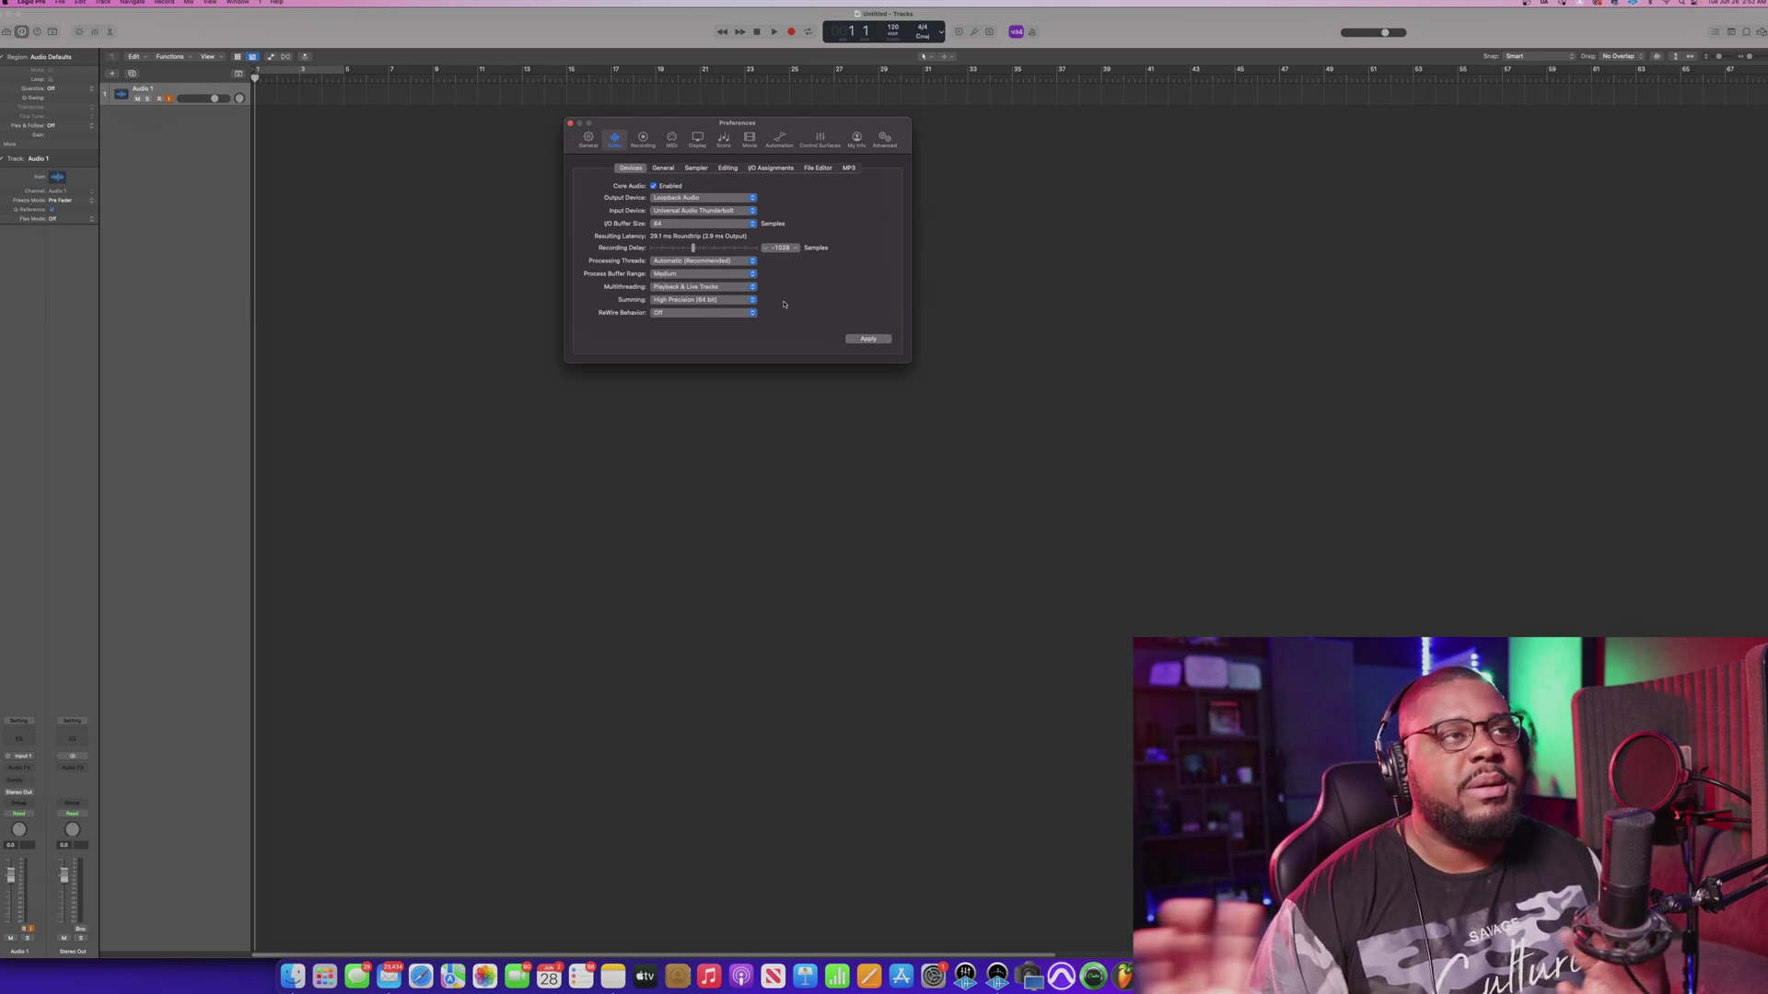
pyautogui.click(858, 339)
# Look through the Recording, MIDI, Display, Score, Movie and Automation preferences, return to the audio ones and close the preferences
pyautogui.click(643, 139)
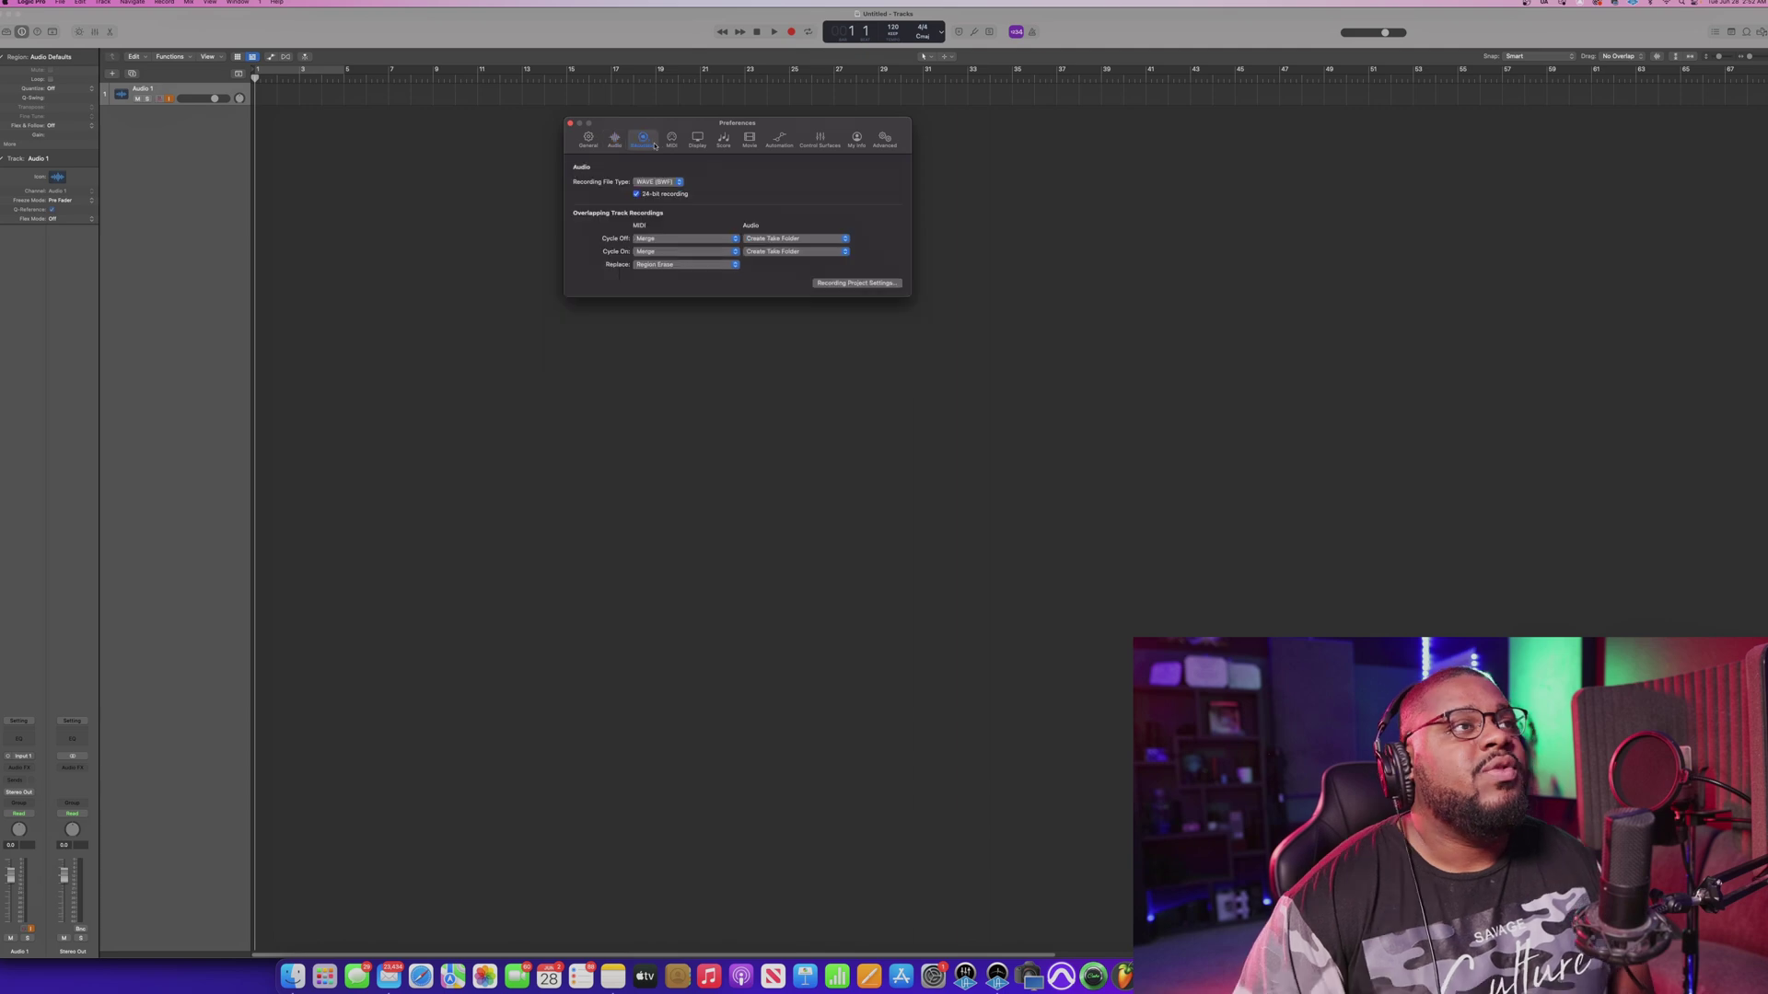
pyautogui.click(673, 140)
pyautogui.click(698, 139)
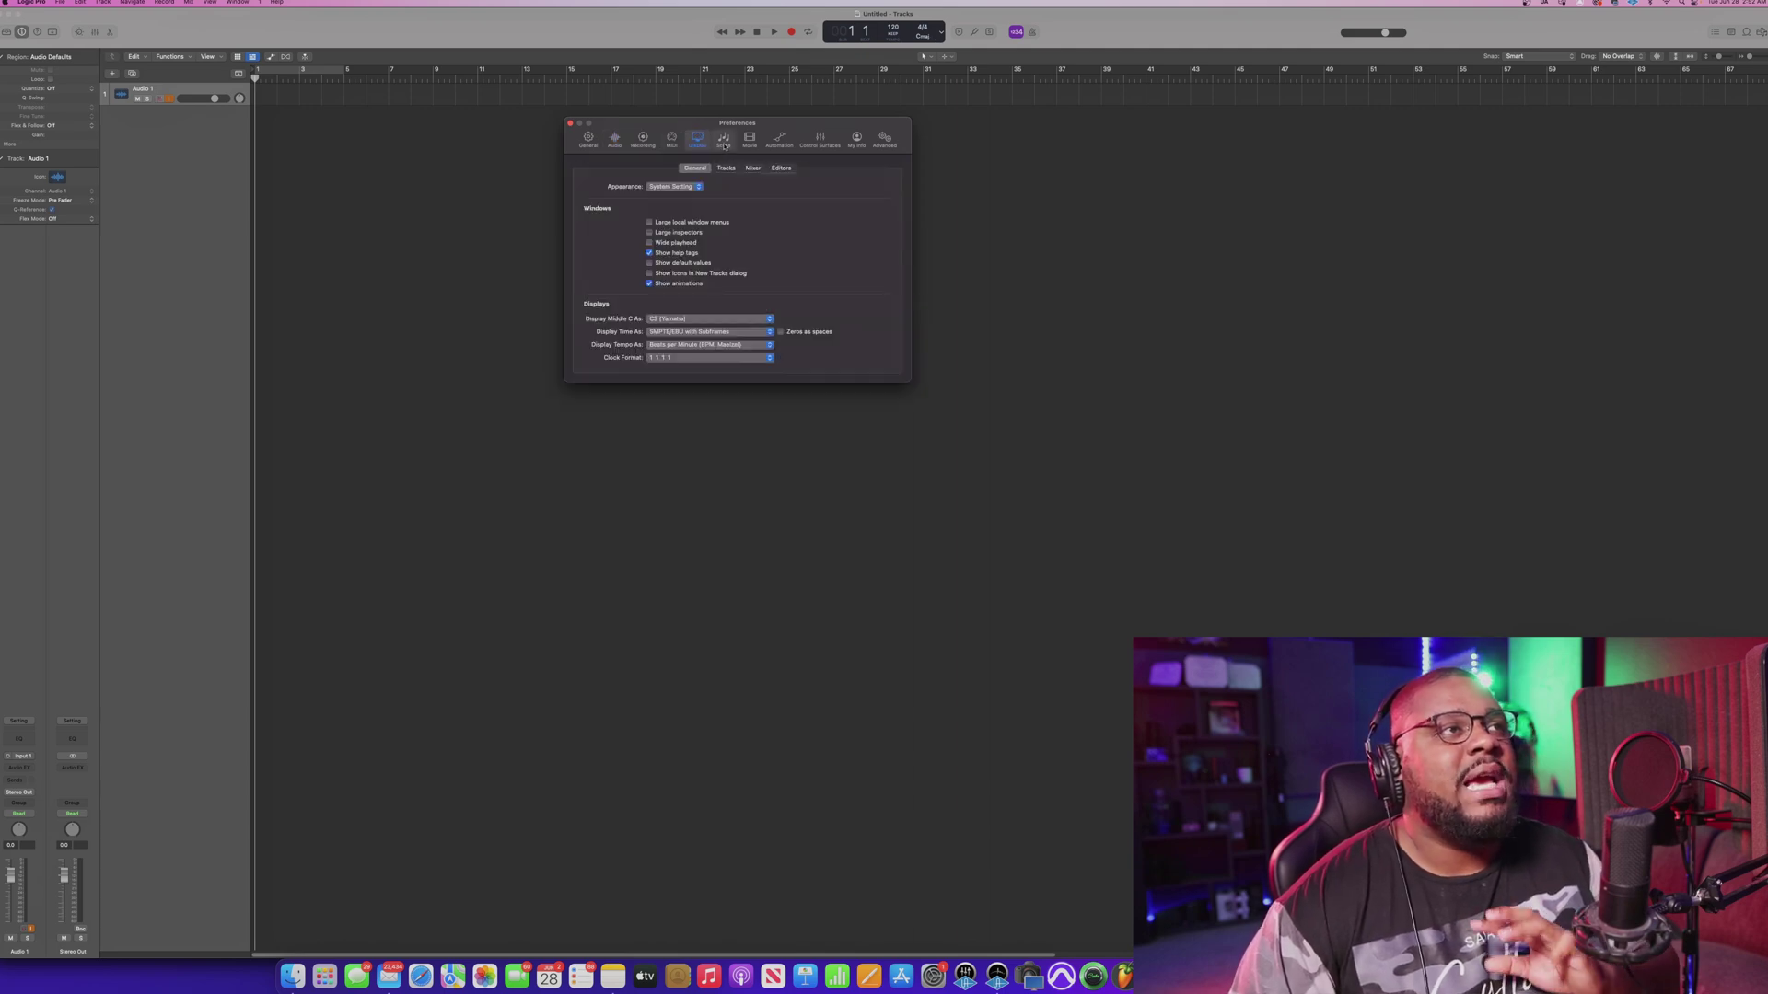
pyautogui.click(724, 139)
pyautogui.click(748, 140)
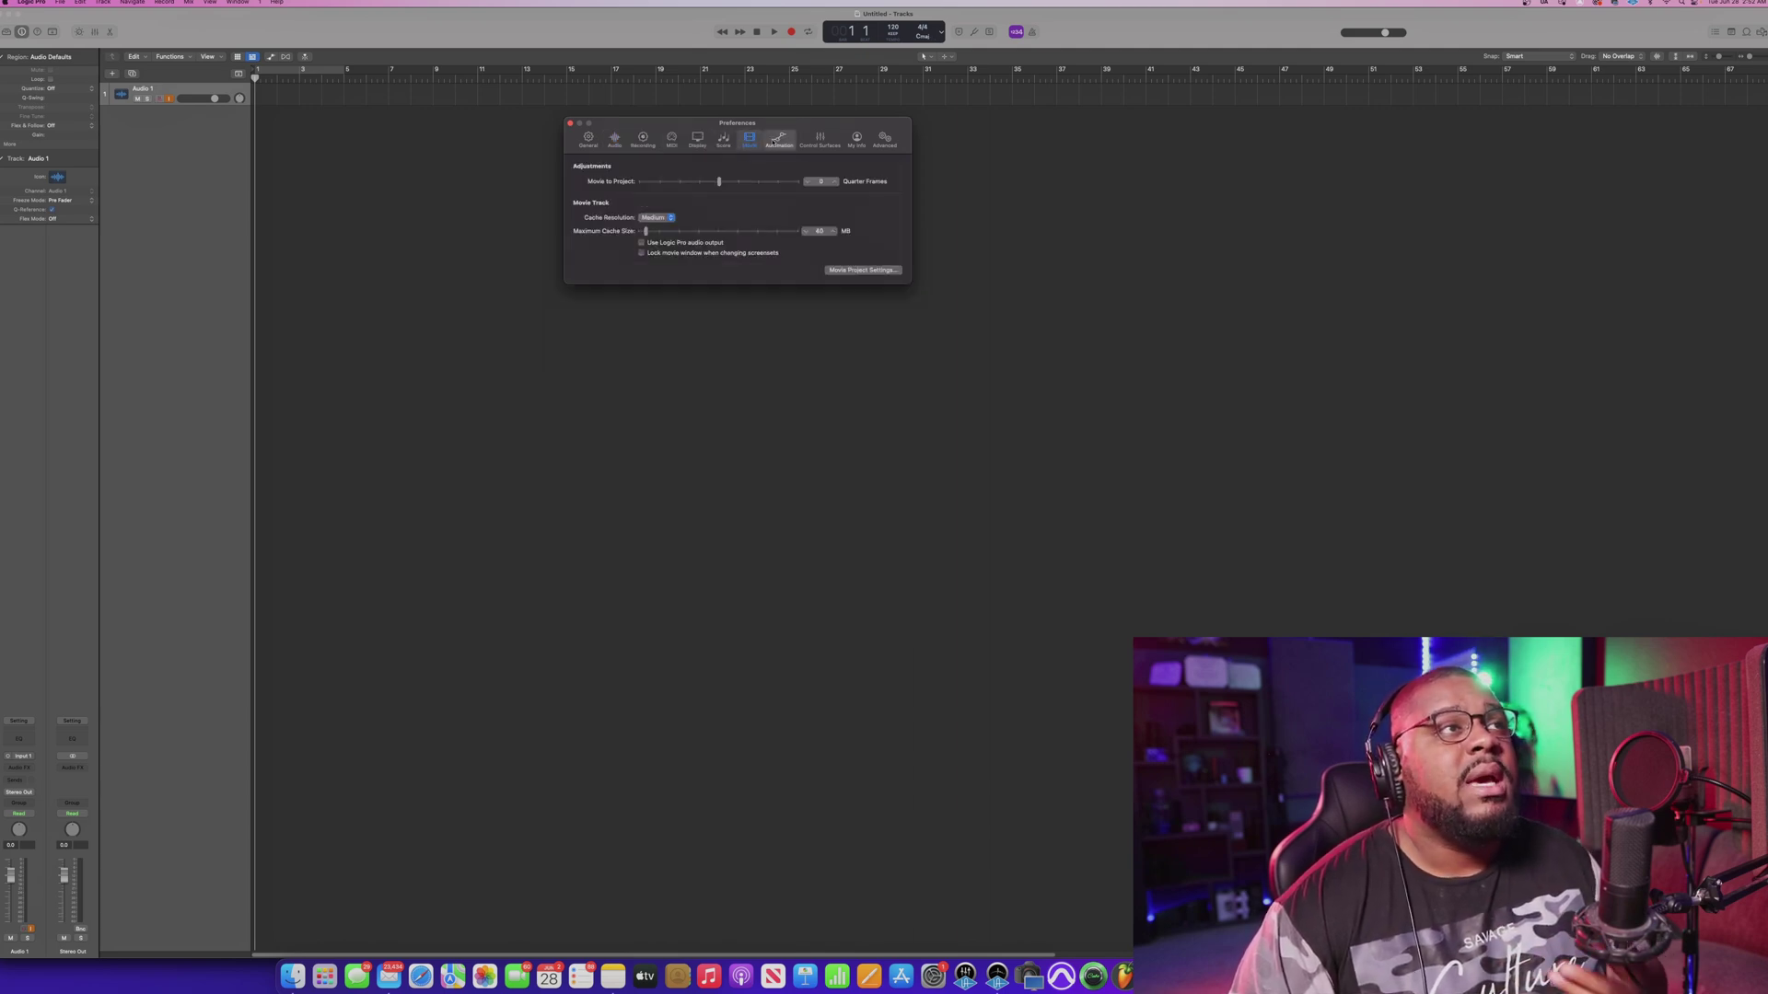
pyautogui.click(776, 140)
pyautogui.click(614, 139)
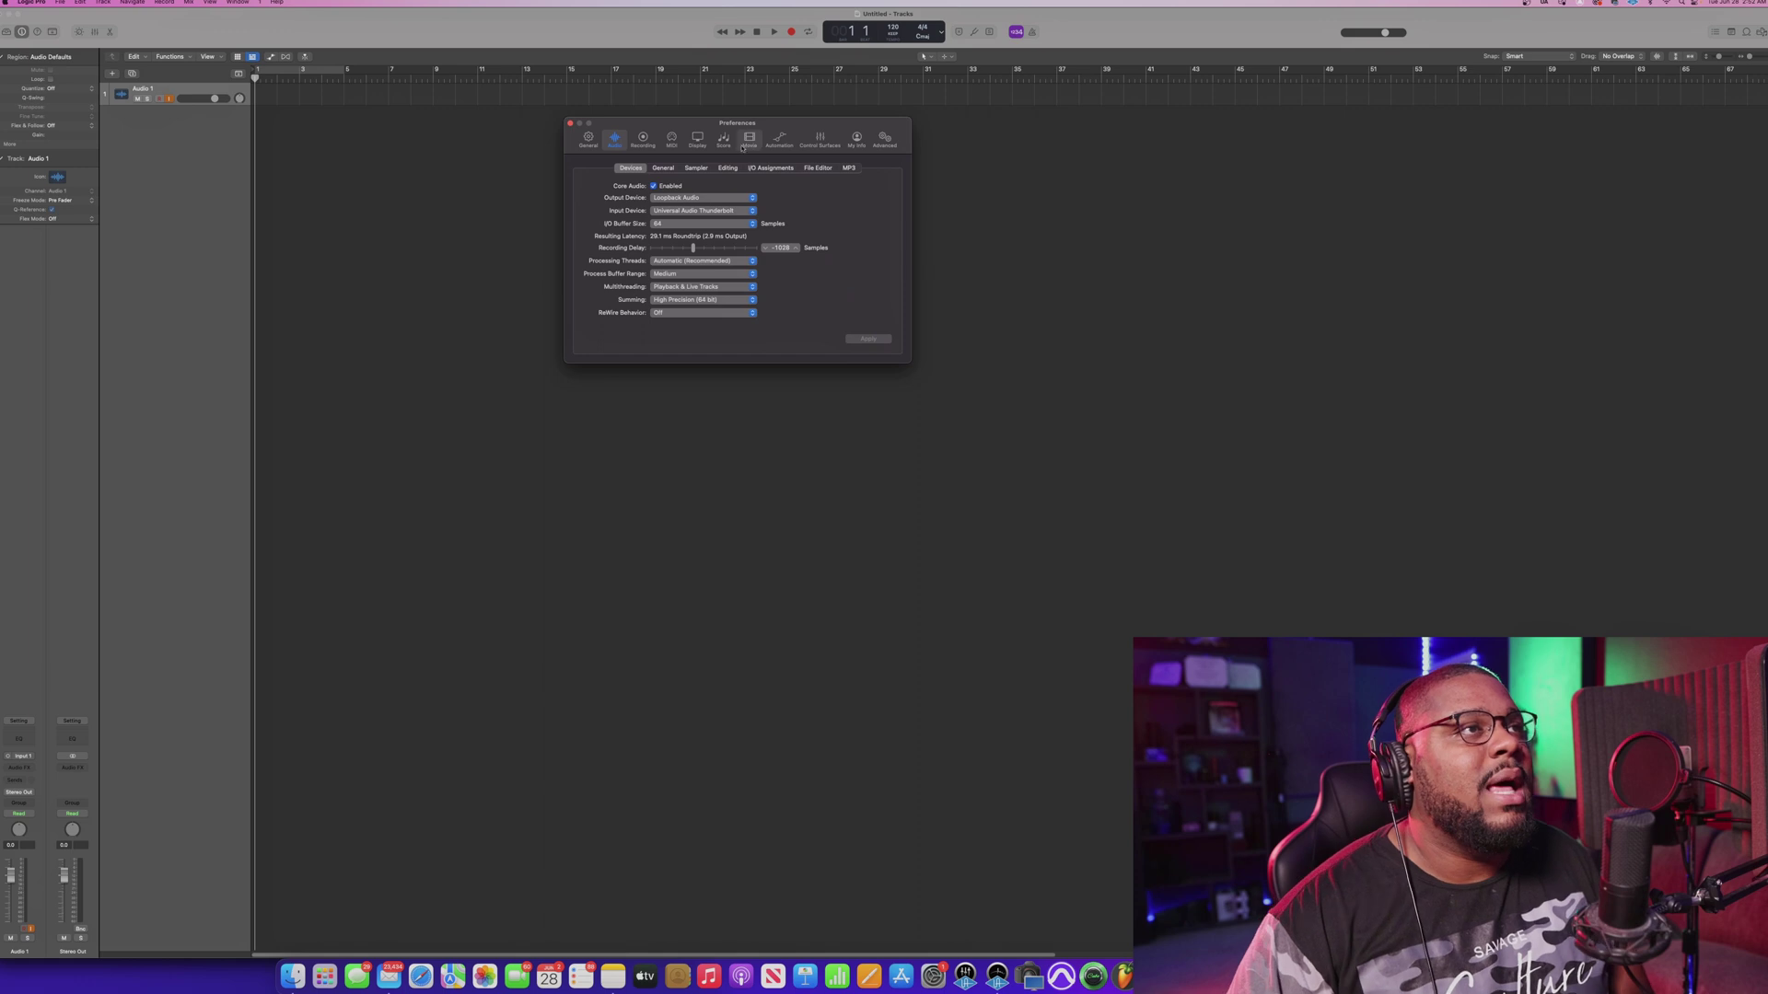
pyautogui.click(569, 122)
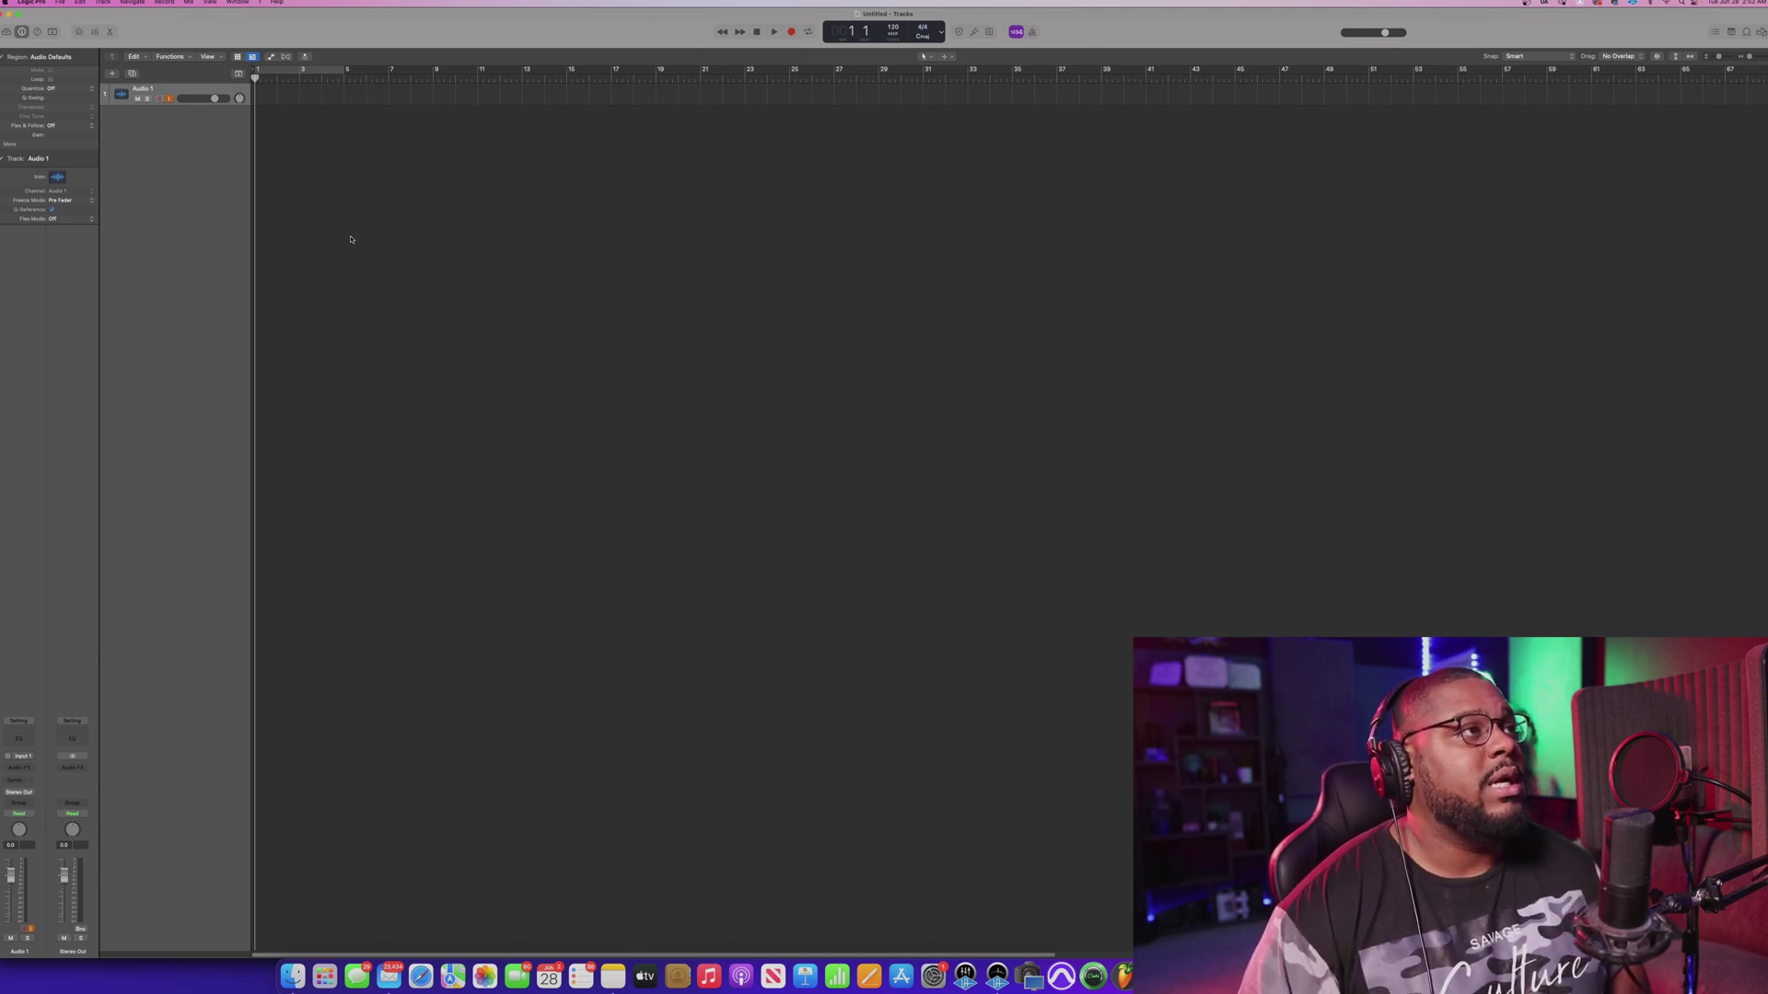
# Turn on cycle mode and show the mixer below the tracks area
pyautogui.press('c')
pyautogui.press('x')
pyautogui.press('x')
pyautogui.press('x')
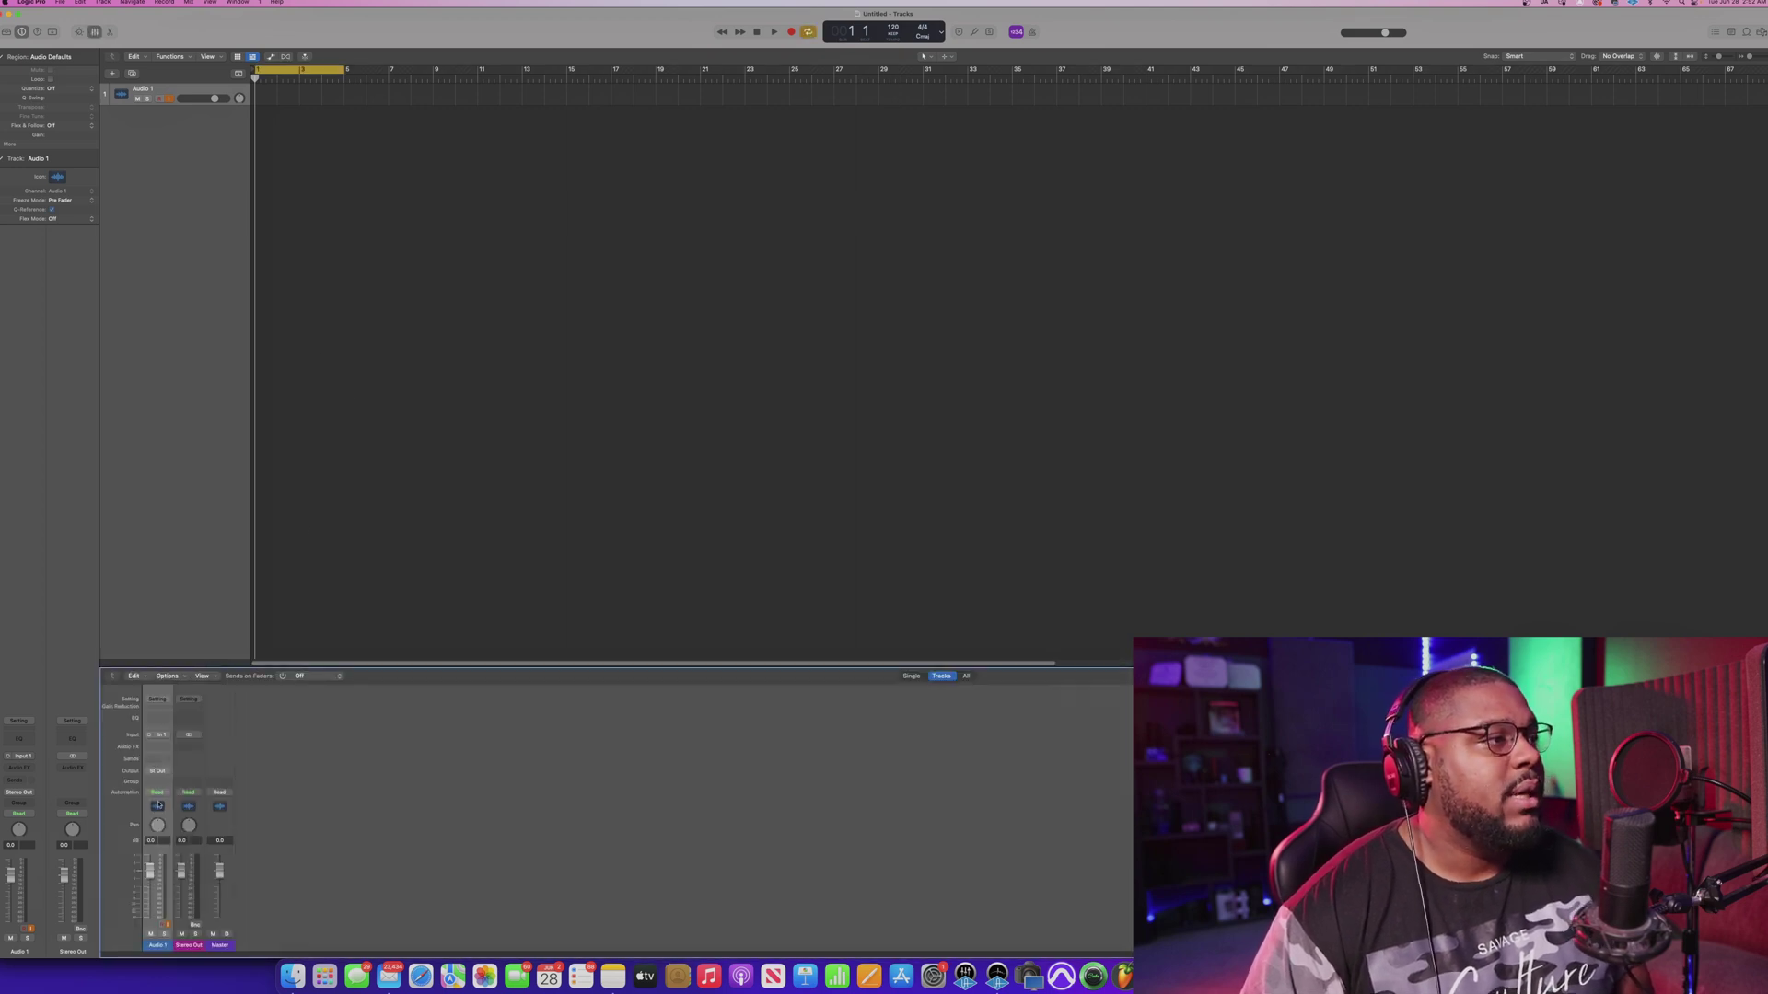
# Assign Input 1 as the input of the Audio 1 channel strip in the mixer
pyautogui.click(162, 735)
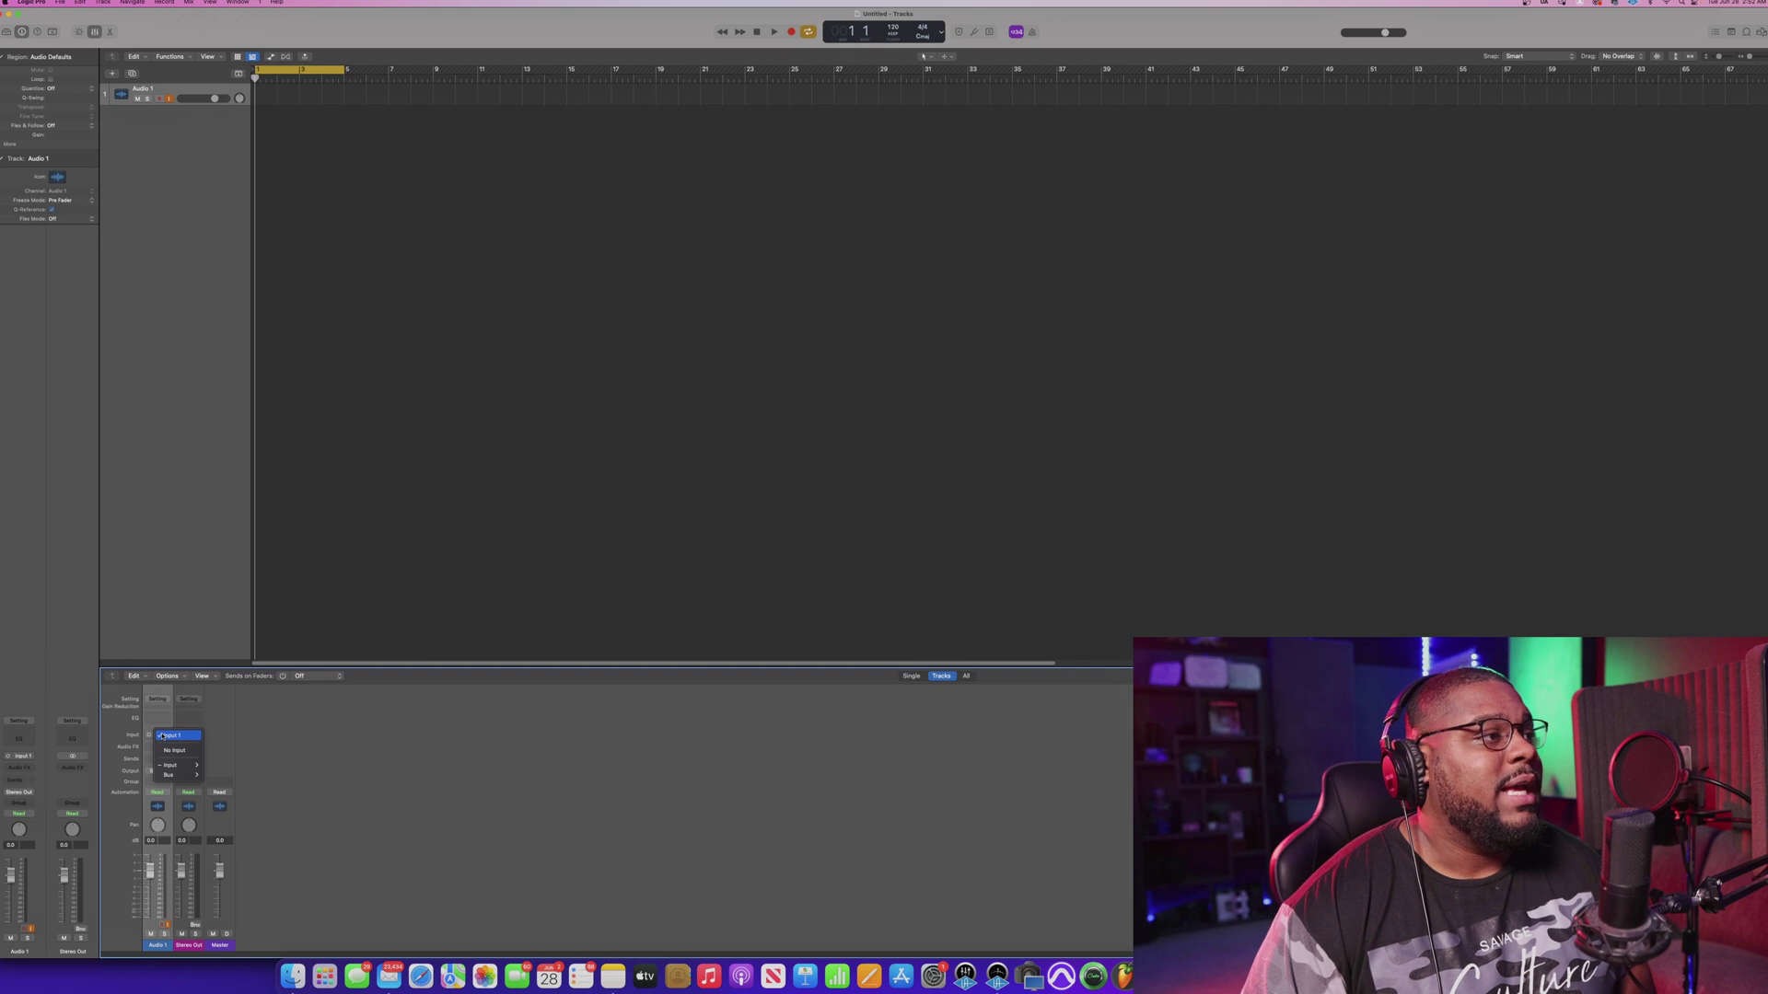
pyautogui.click(163, 736)
pyautogui.click(169, 735)
pyautogui.click(166, 736)
pyautogui.click(166, 735)
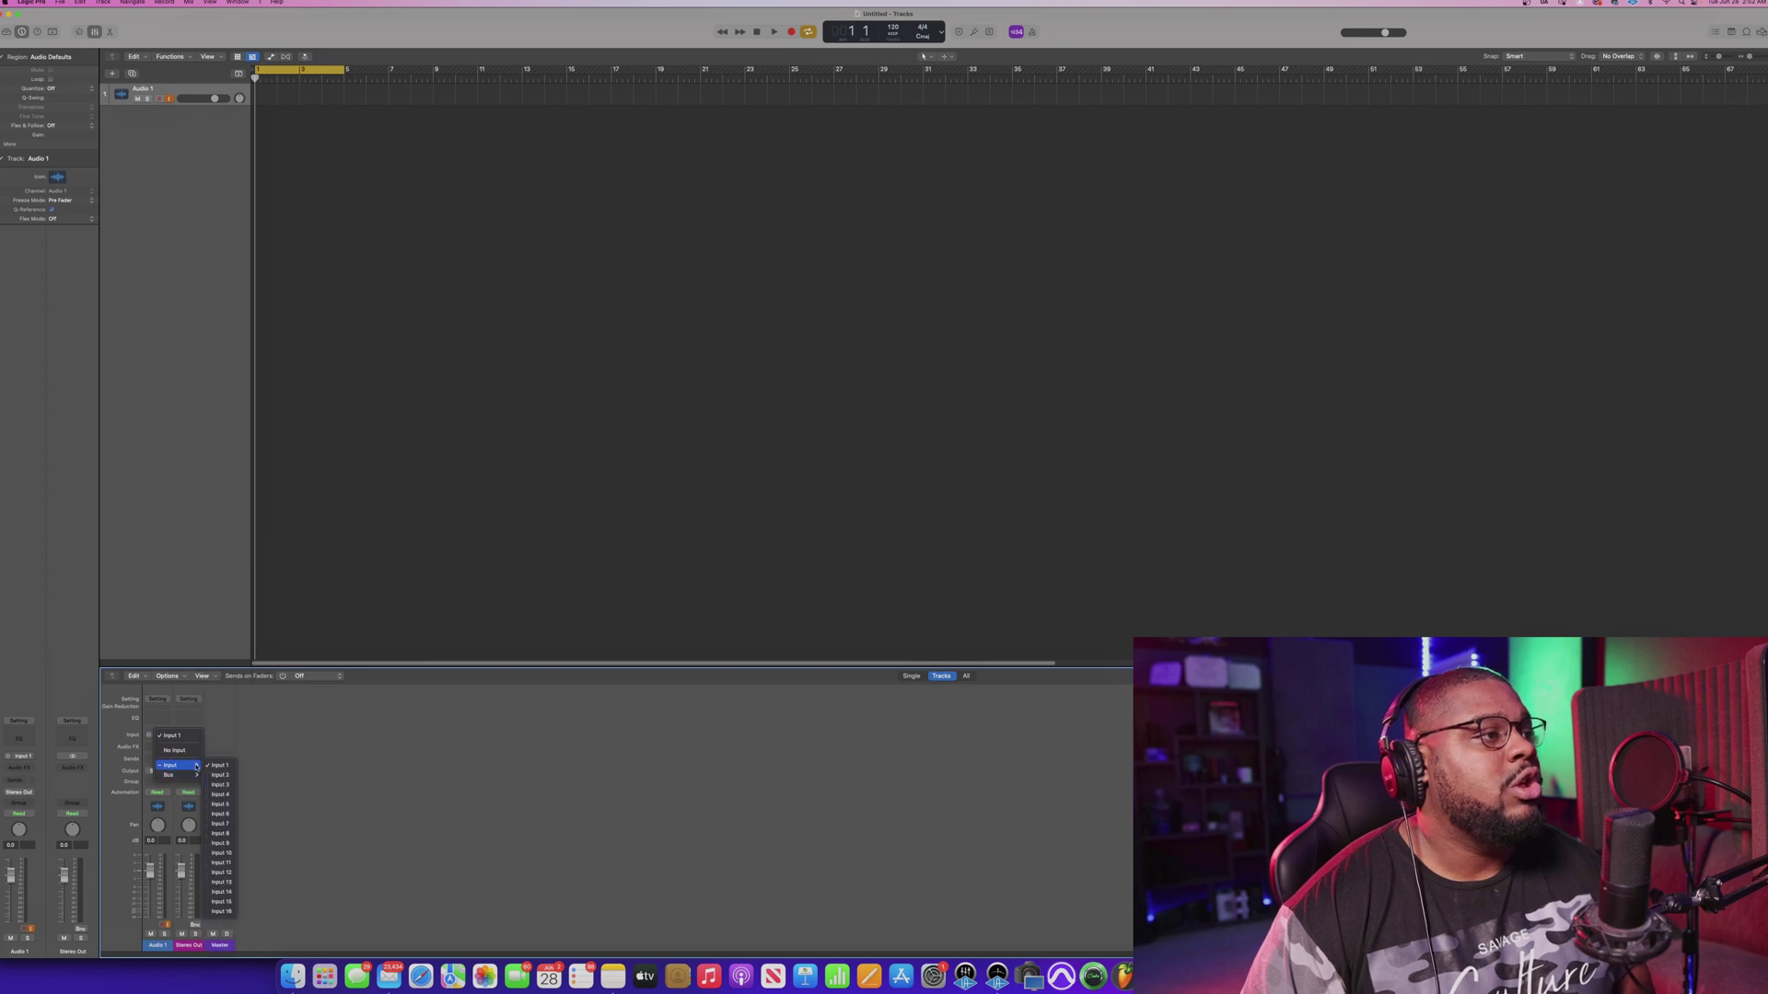
pyautogui.click(230, 768)
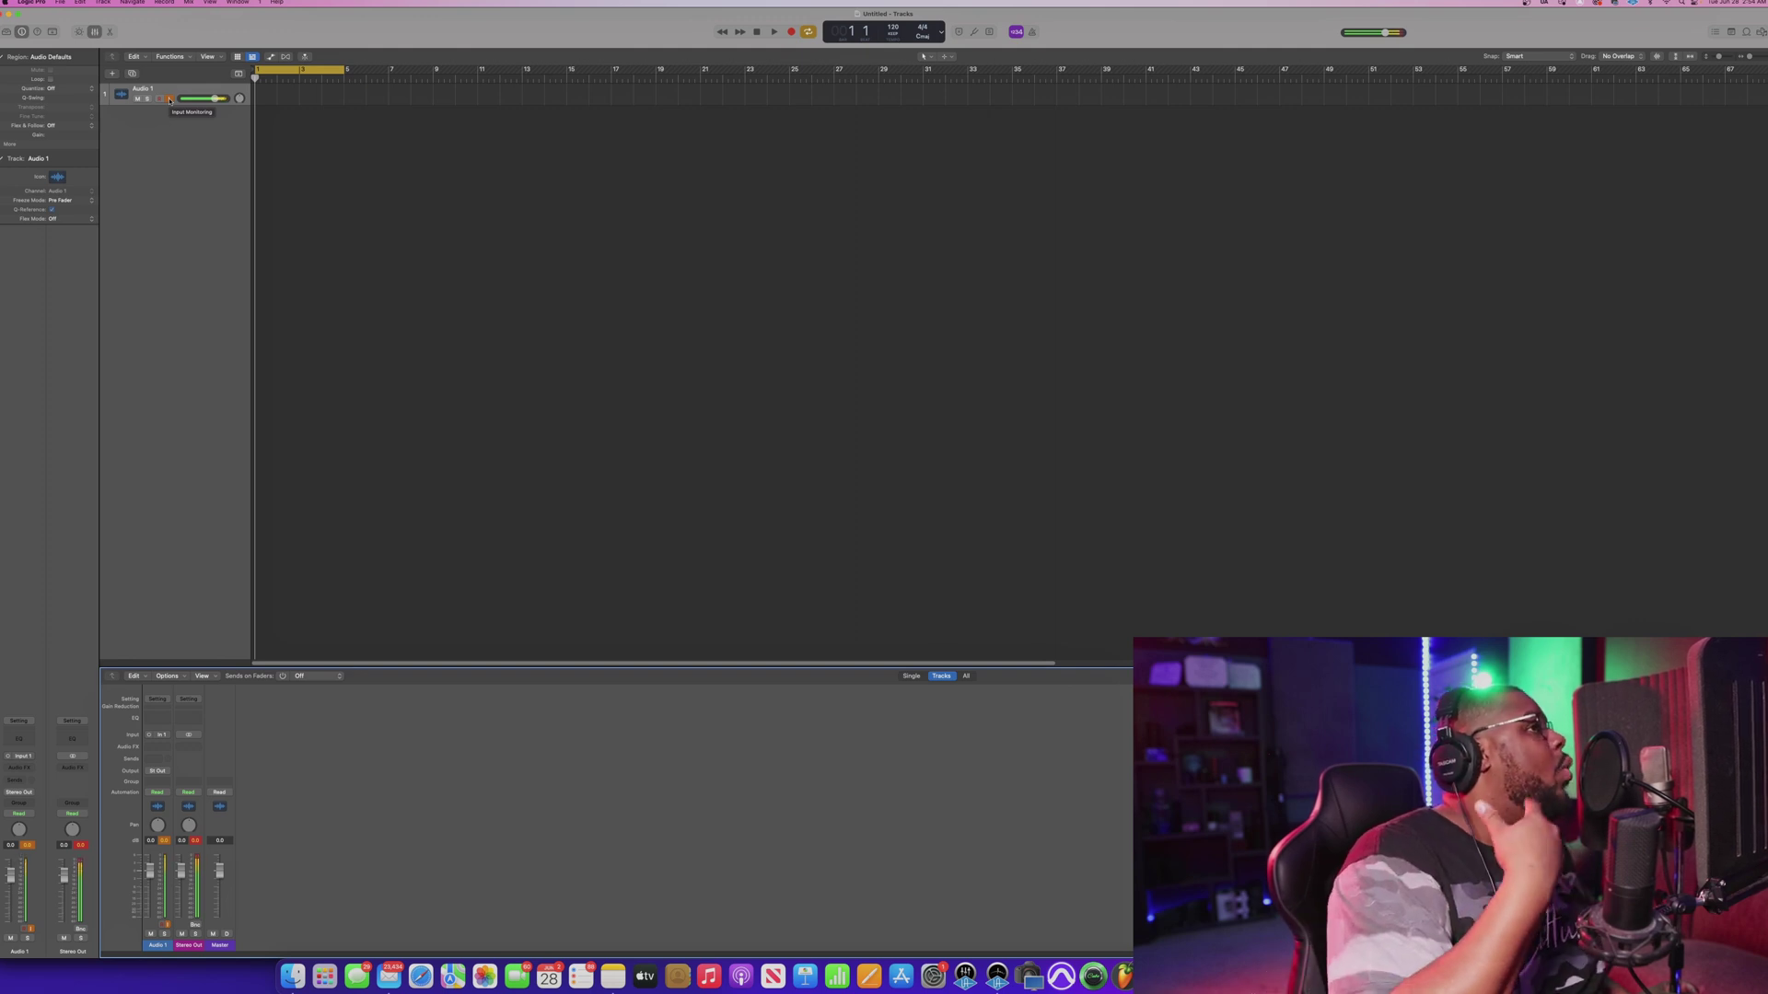
# Switch input monitoring off and on again on the Audio 1 track, and record-enable the track
pyautogui.click(170, 99)
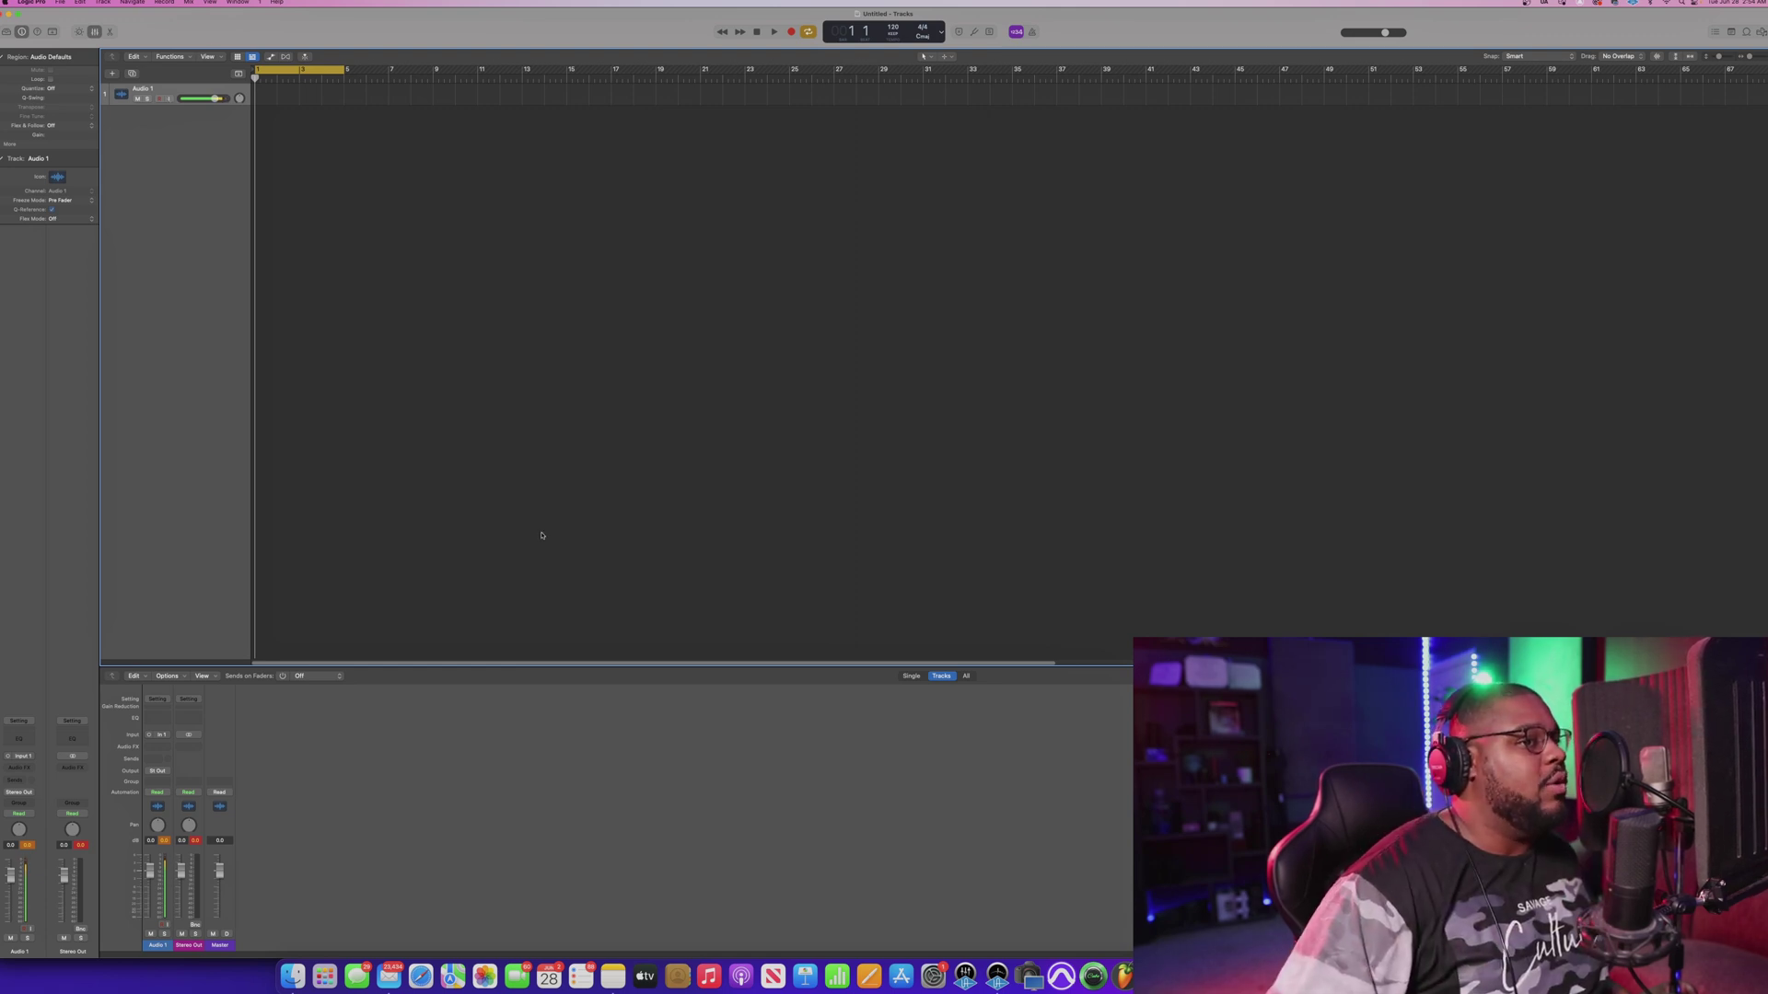
pyautogui.click(168, 98)
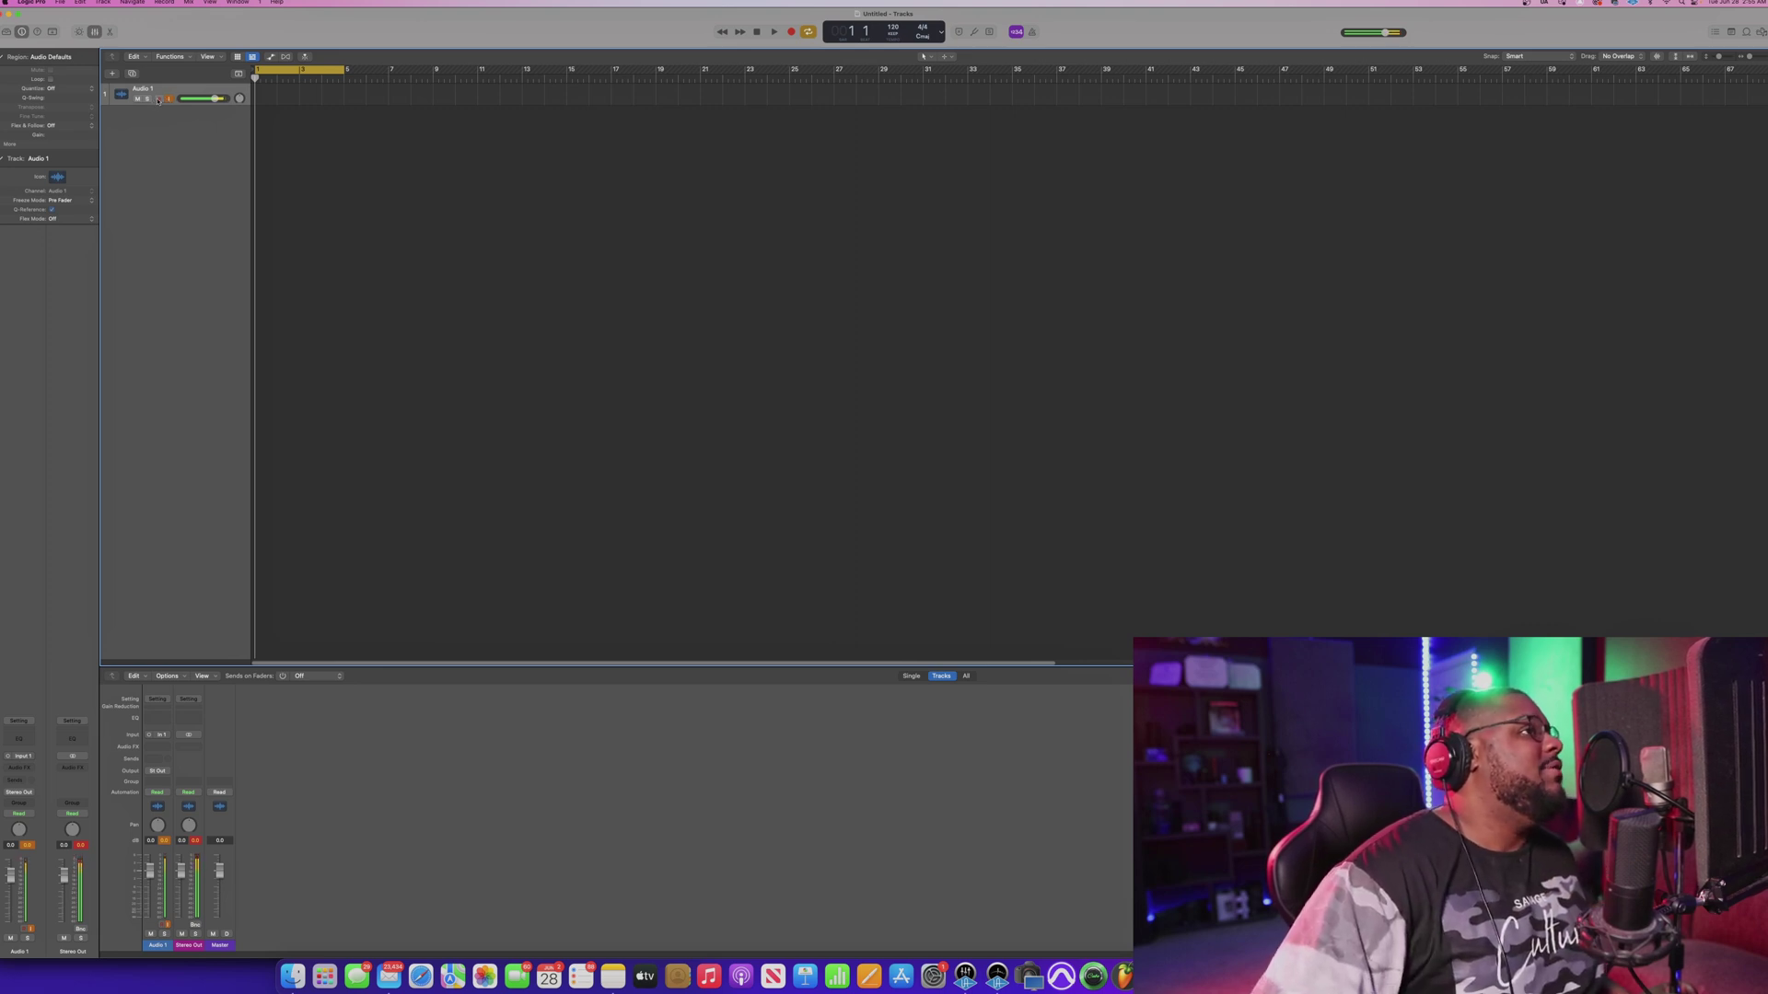
pyautogui.click(160, 99)
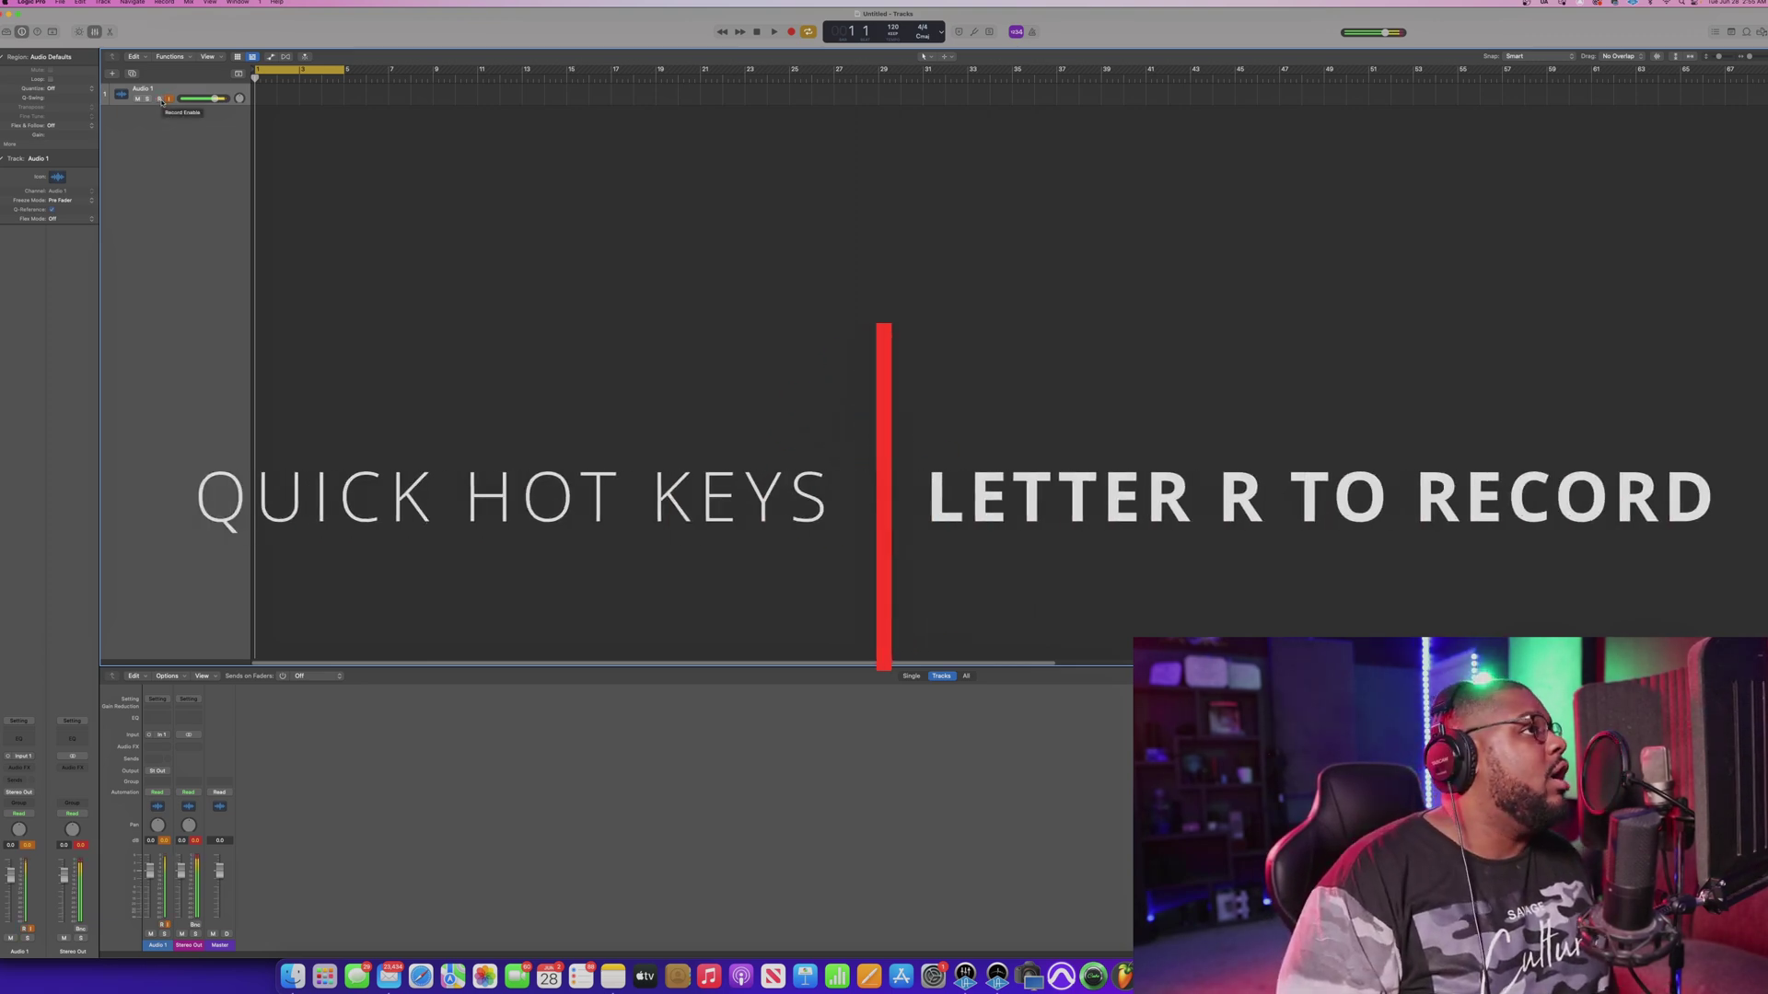
# Record a short vocal take on the Audio 1 track from bar 1 to about bar 4 and stop
pyautogui.press('r')
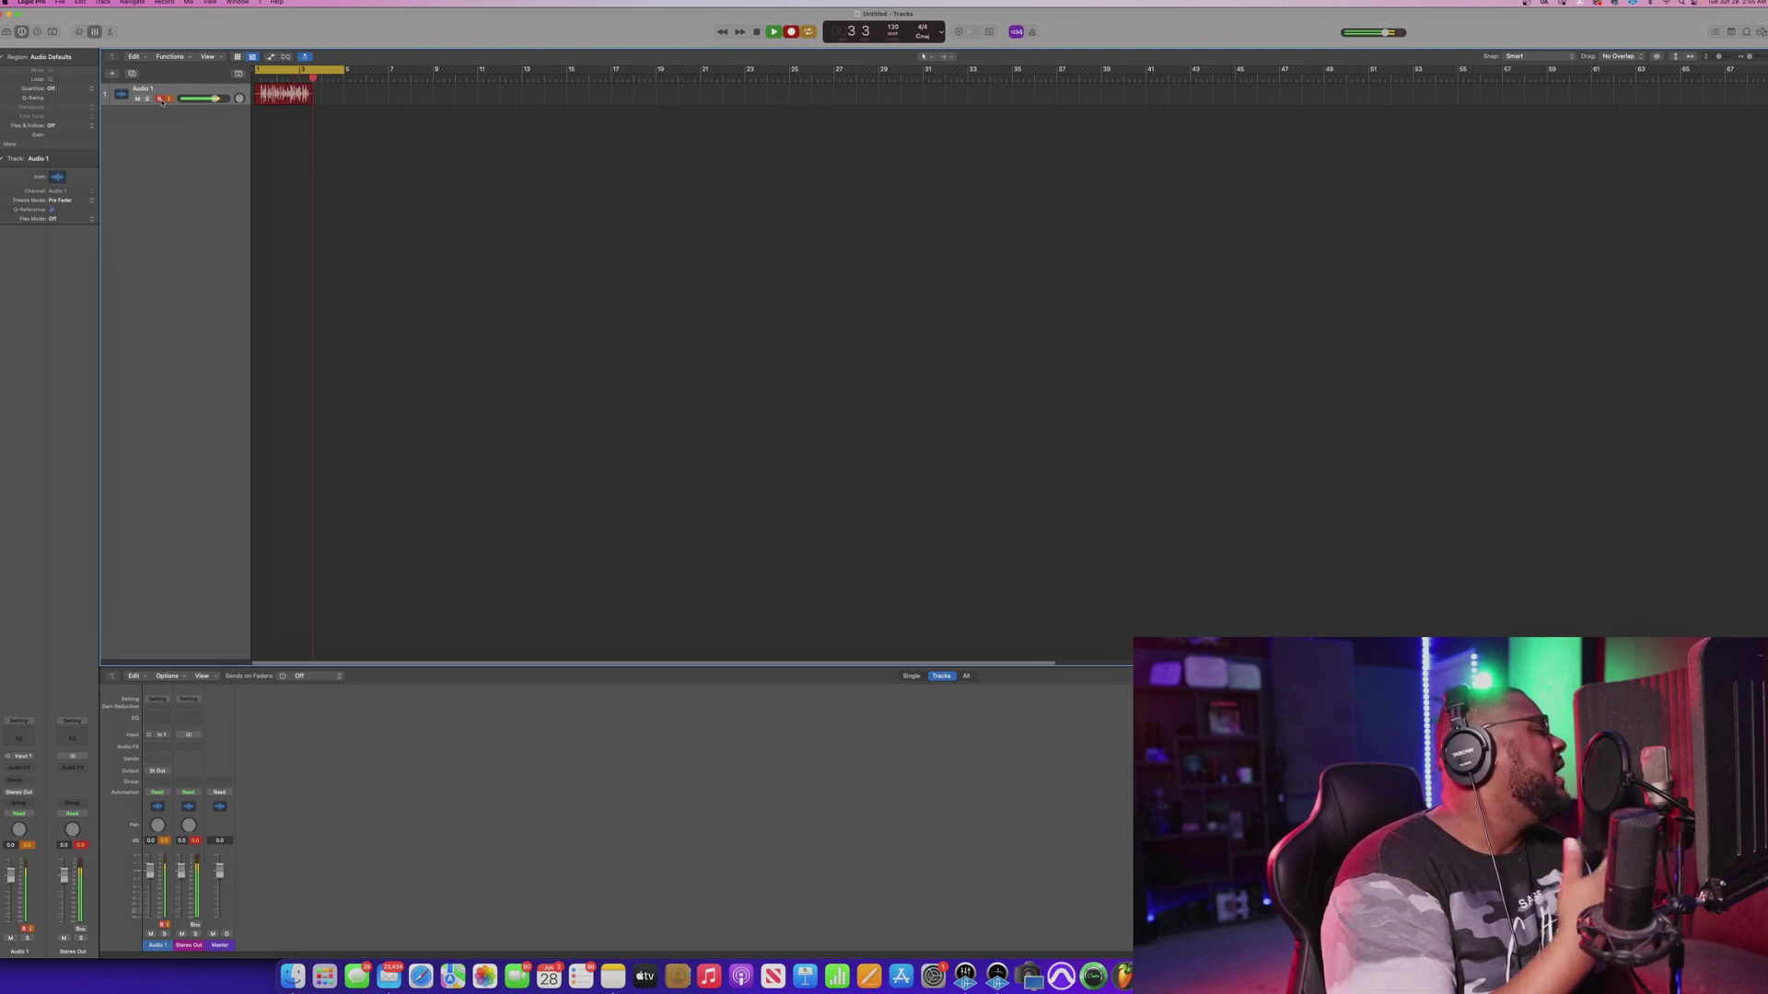
pyautogui.press('space')
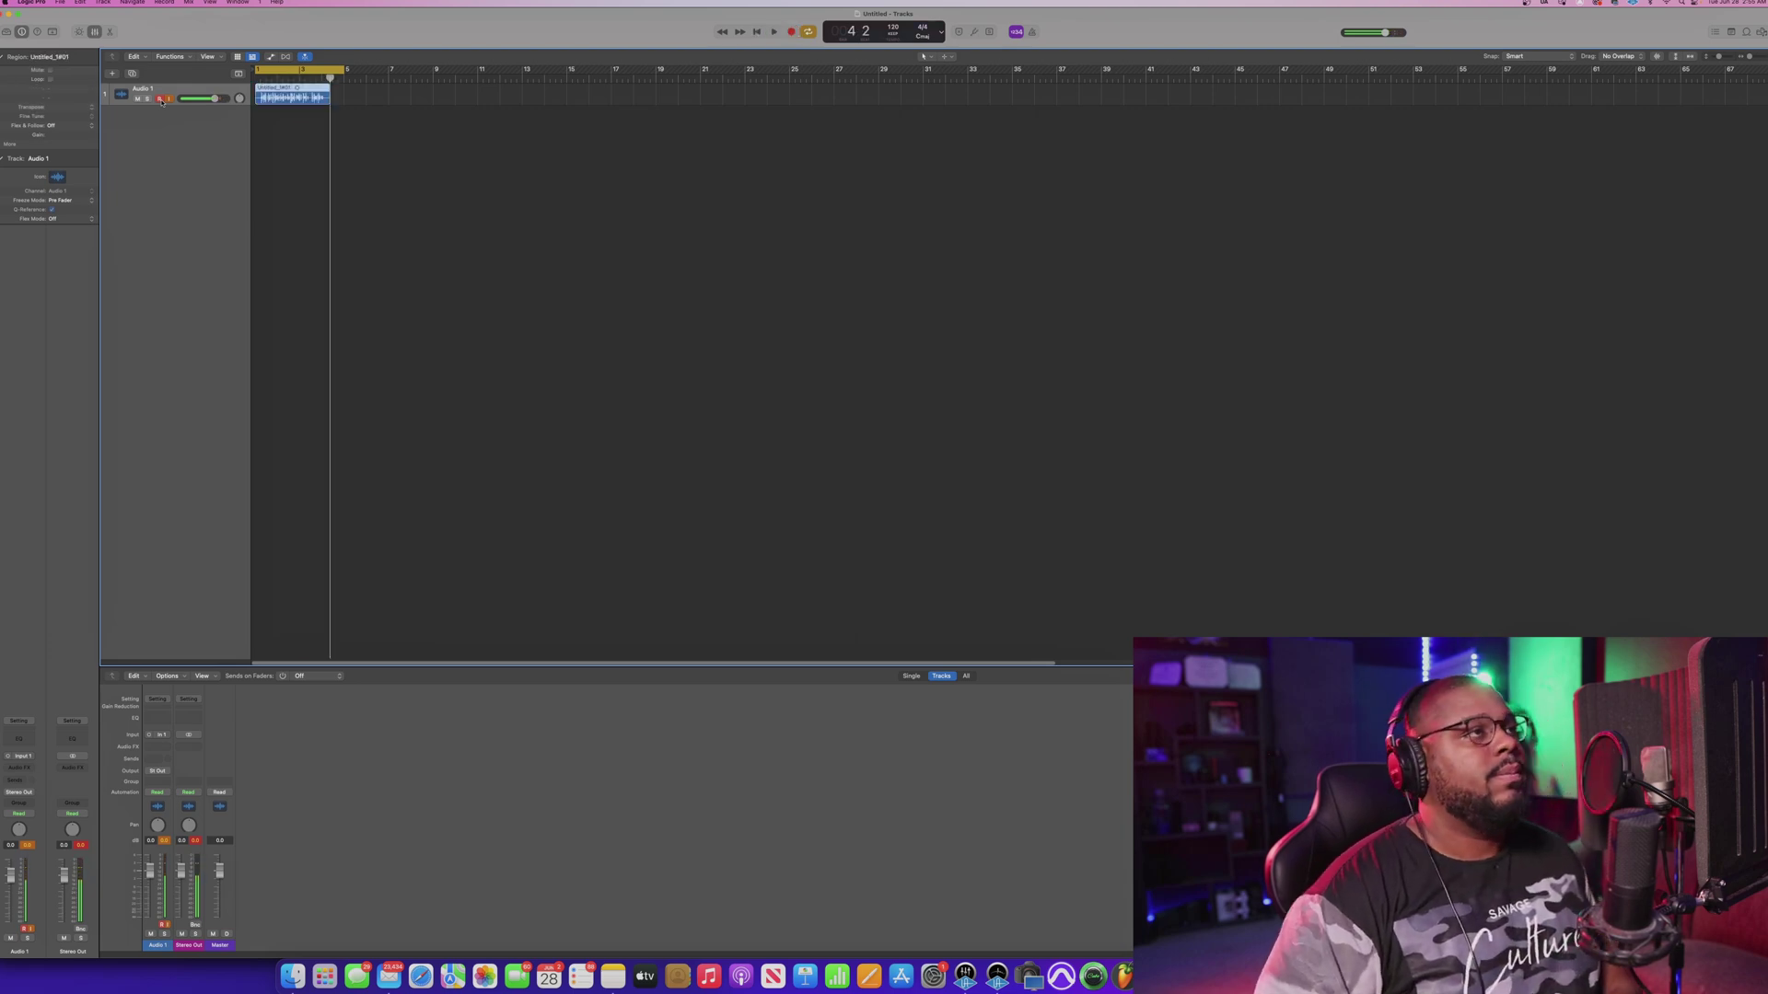
# Play the recorded take back from the project start, toggling record enable and input monitoring on the Audio 1 track, and stop playback
pyautogui.click(161, 98)
pyautogui.press('Return')
pyautogui.press('space')
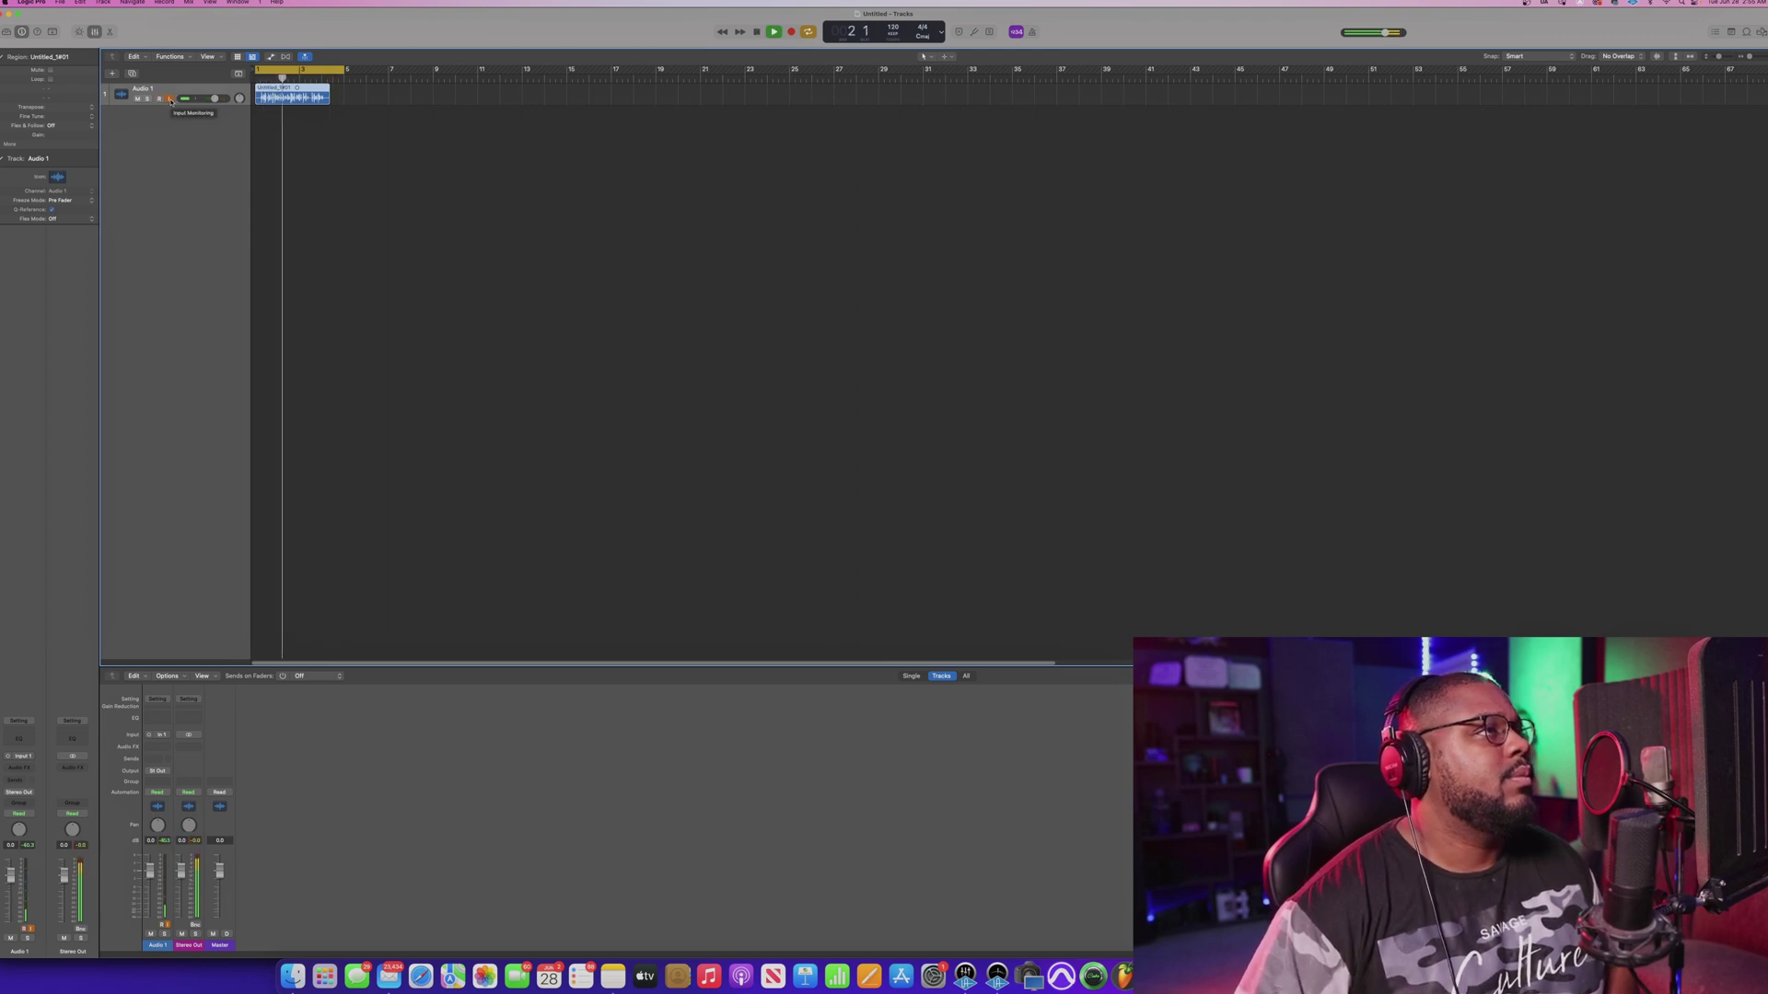
pyautogui.click(169, 98)
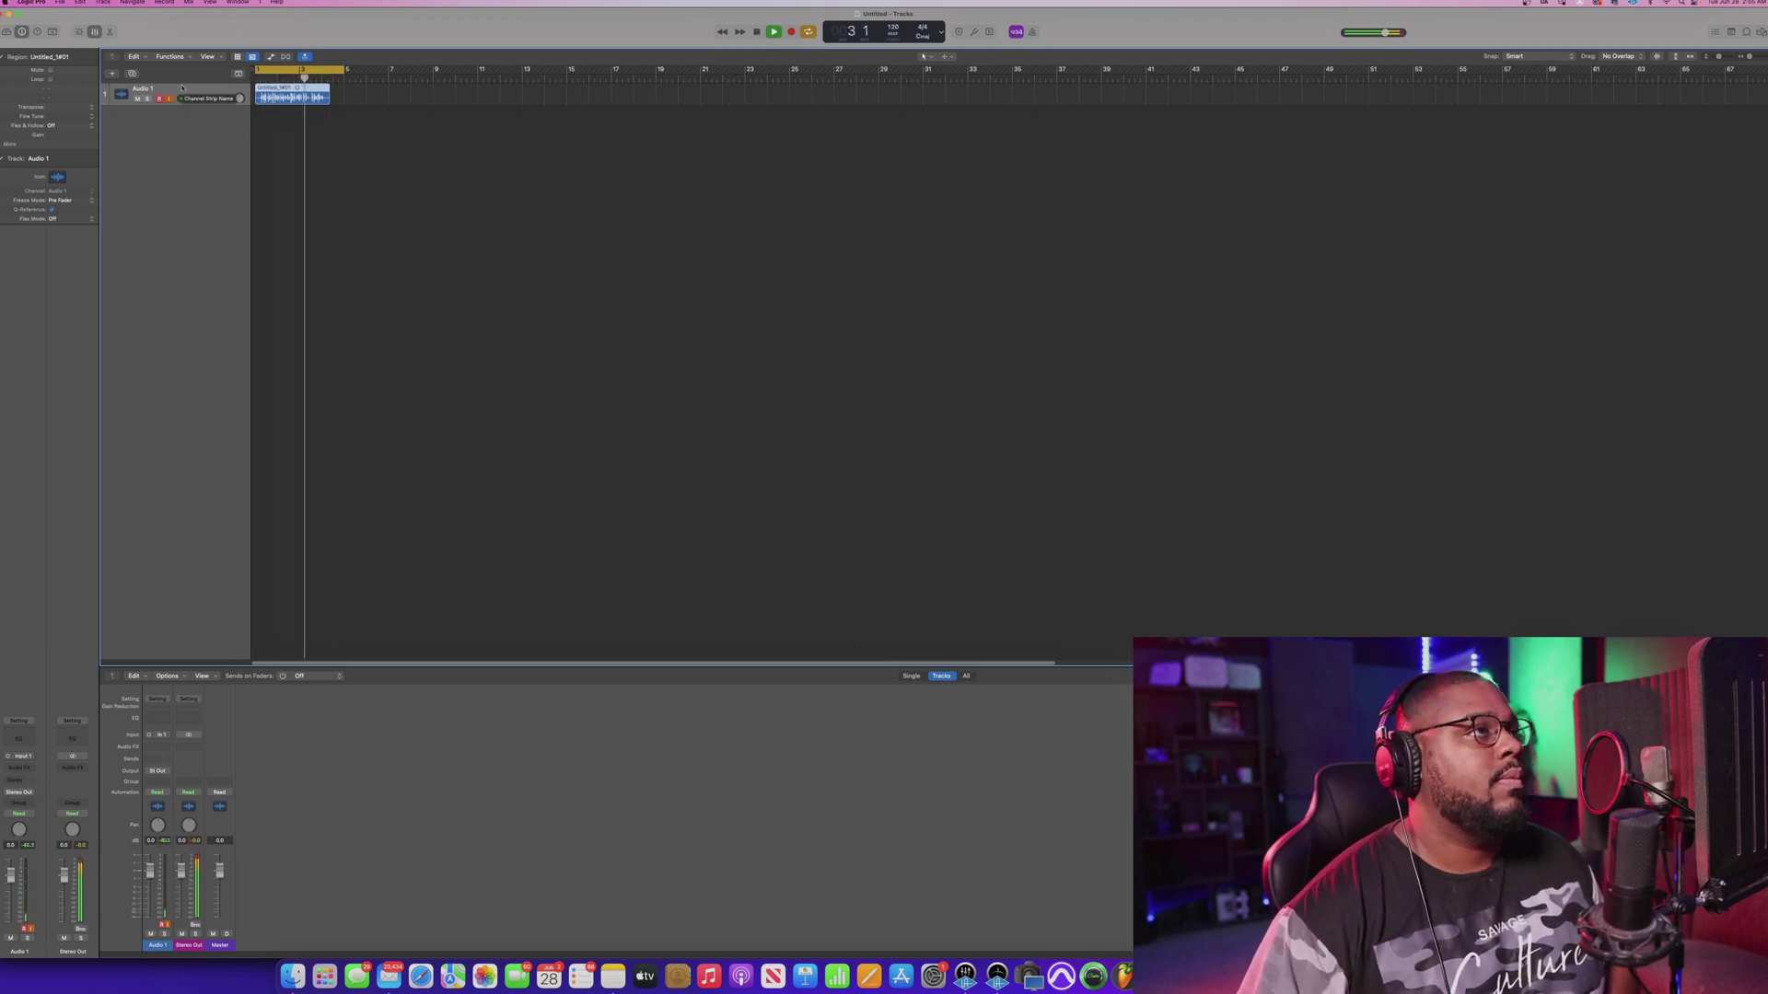
pyautogui.press('space')
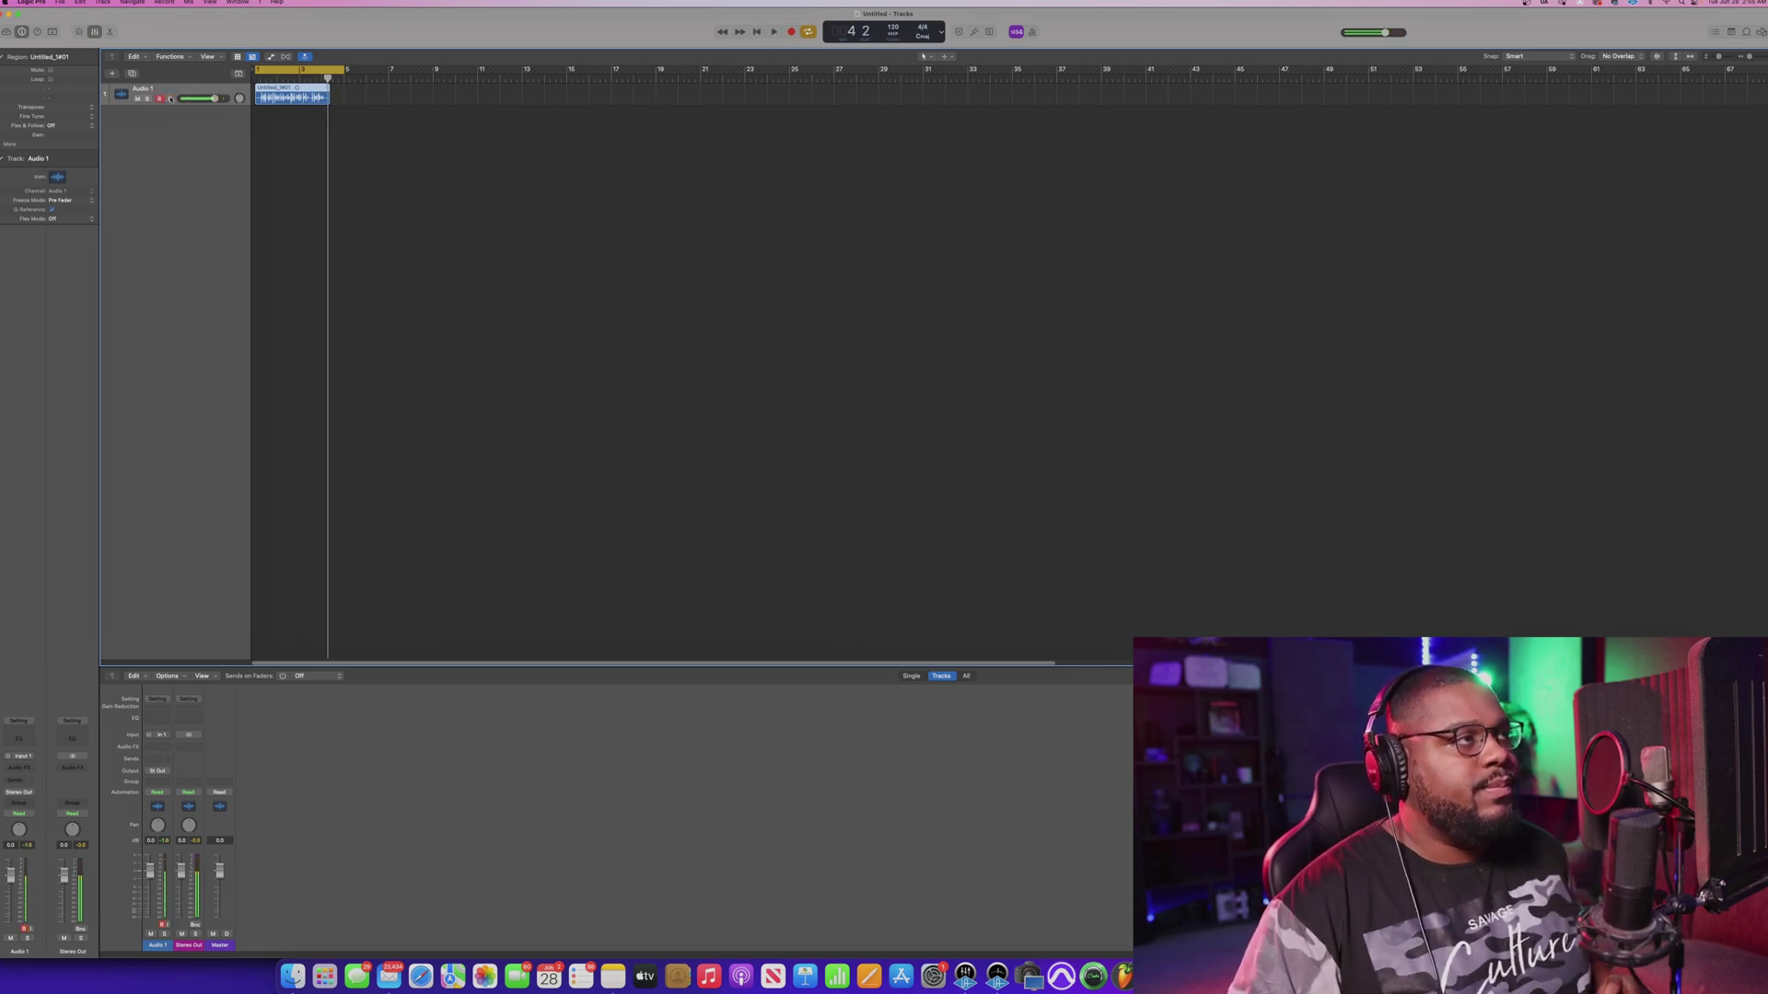
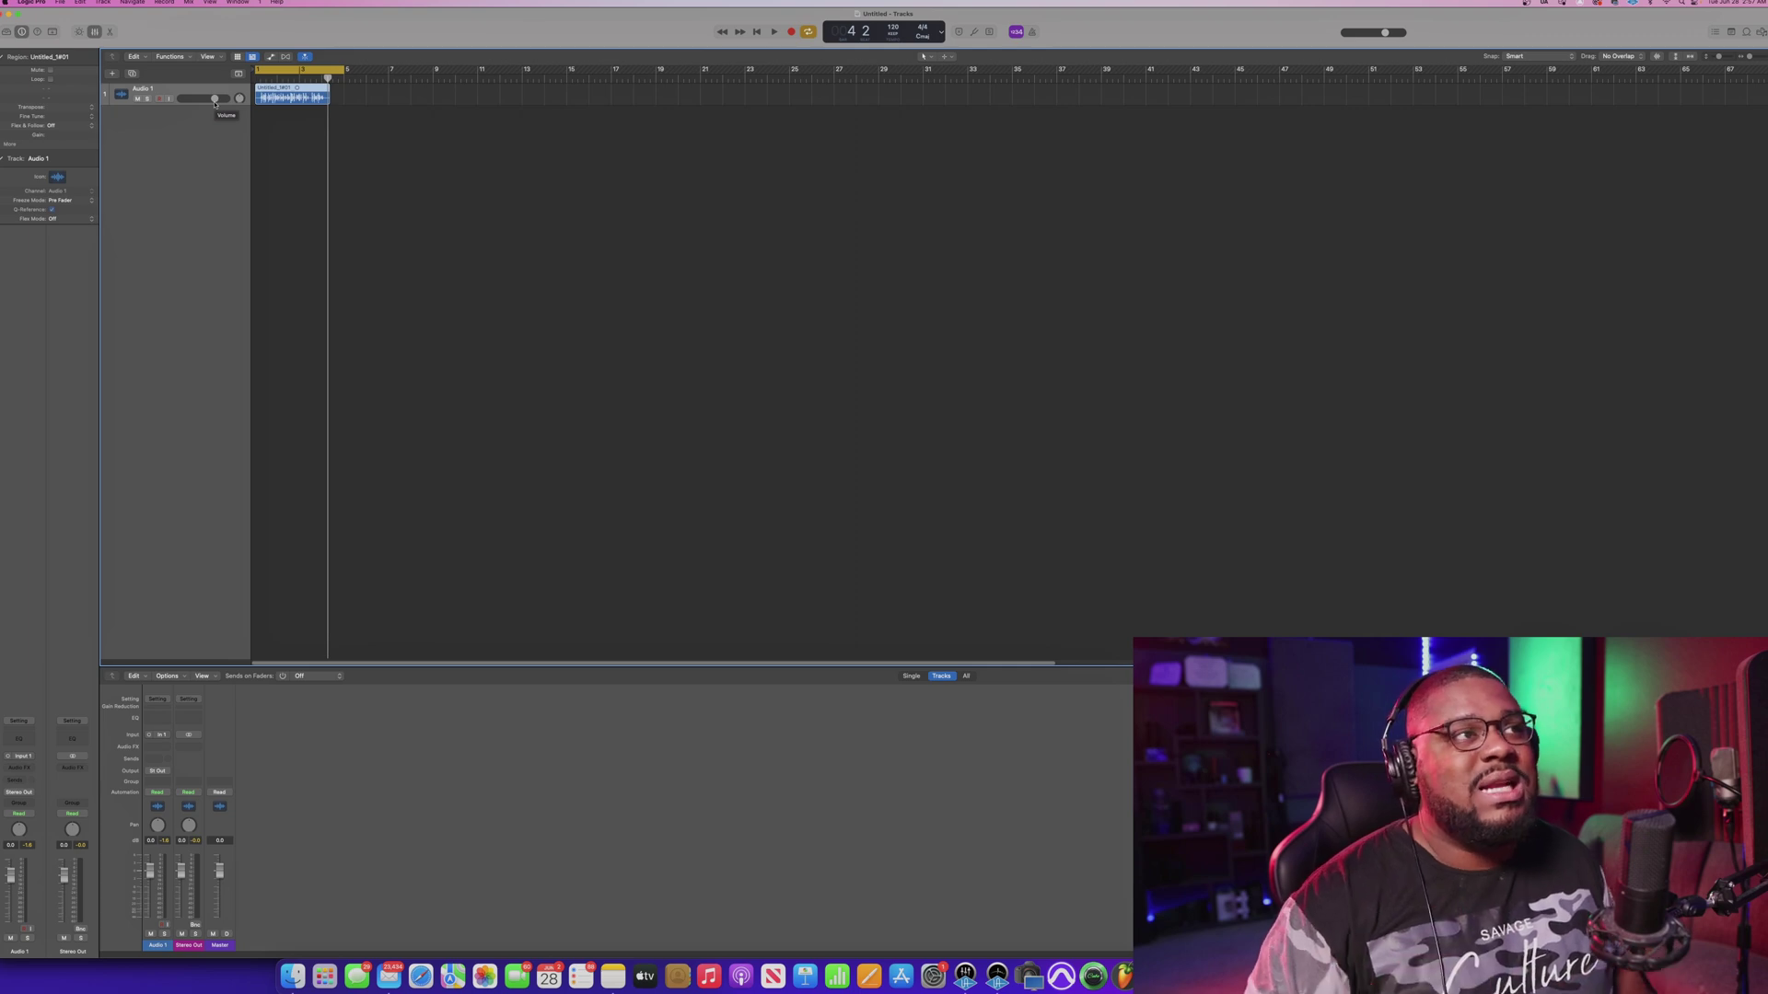
# Rename the Audio 1 track to Lead Vox
pyautogui.doubleClick(143, 89)
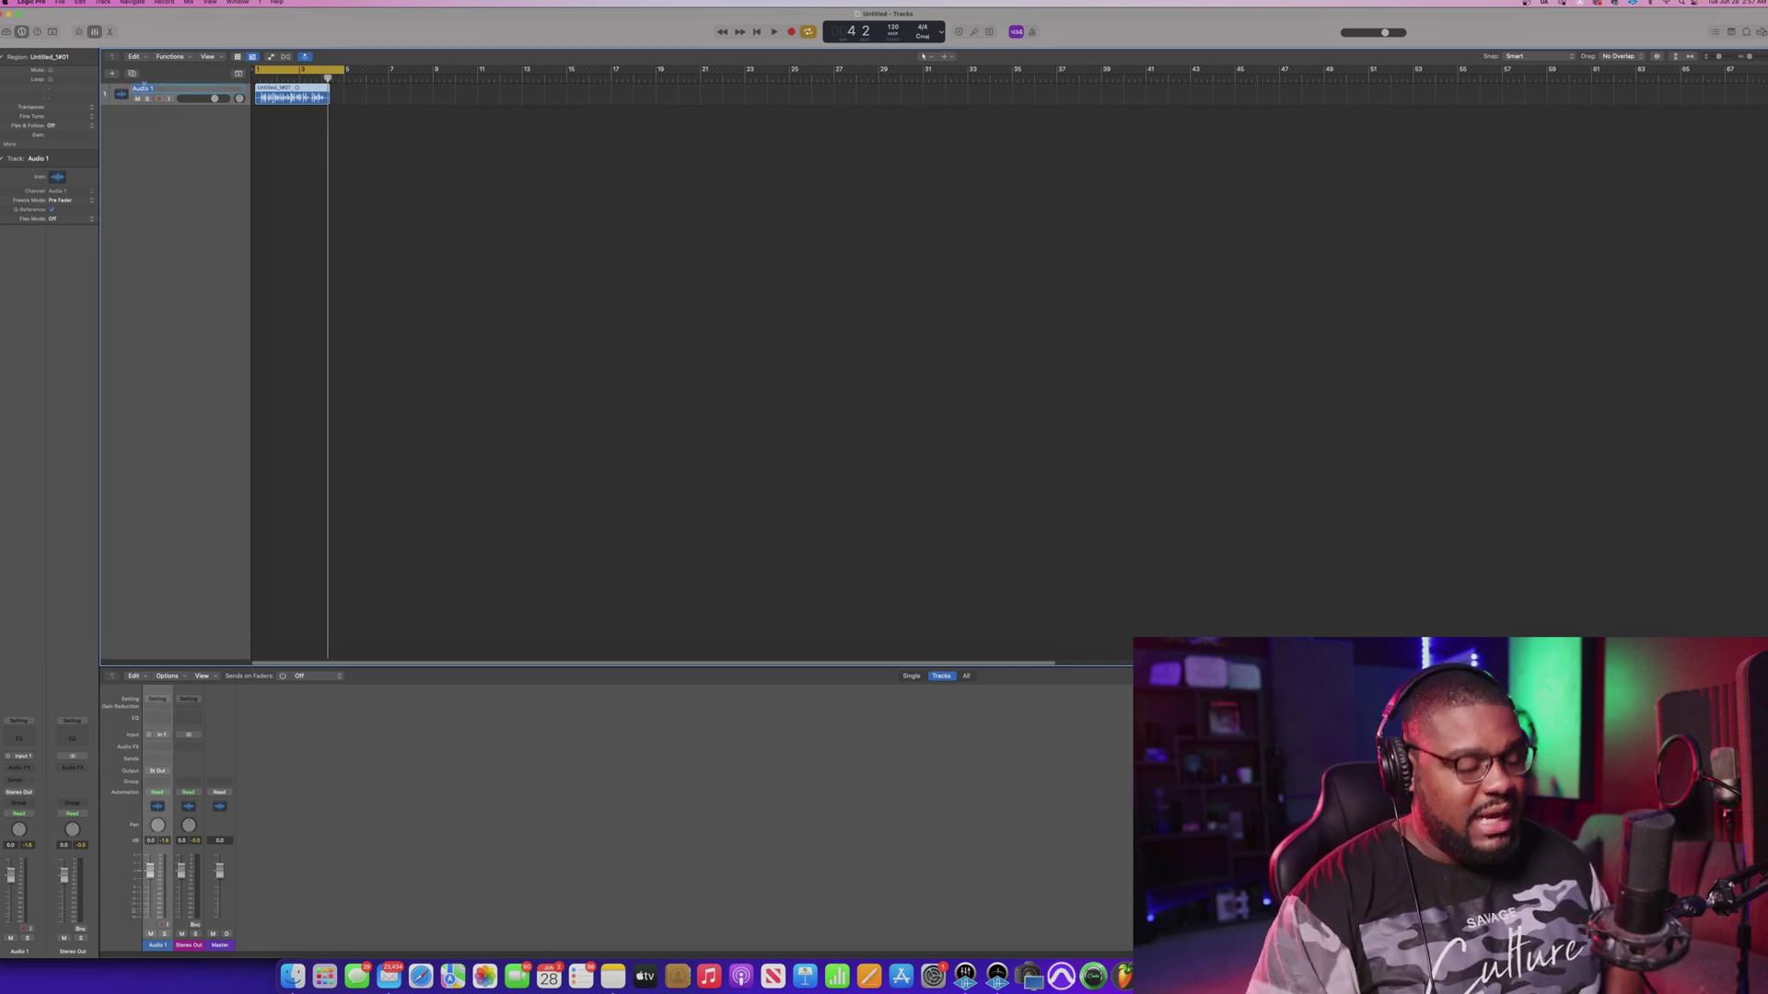
pyautogui.write('Lead Vox')
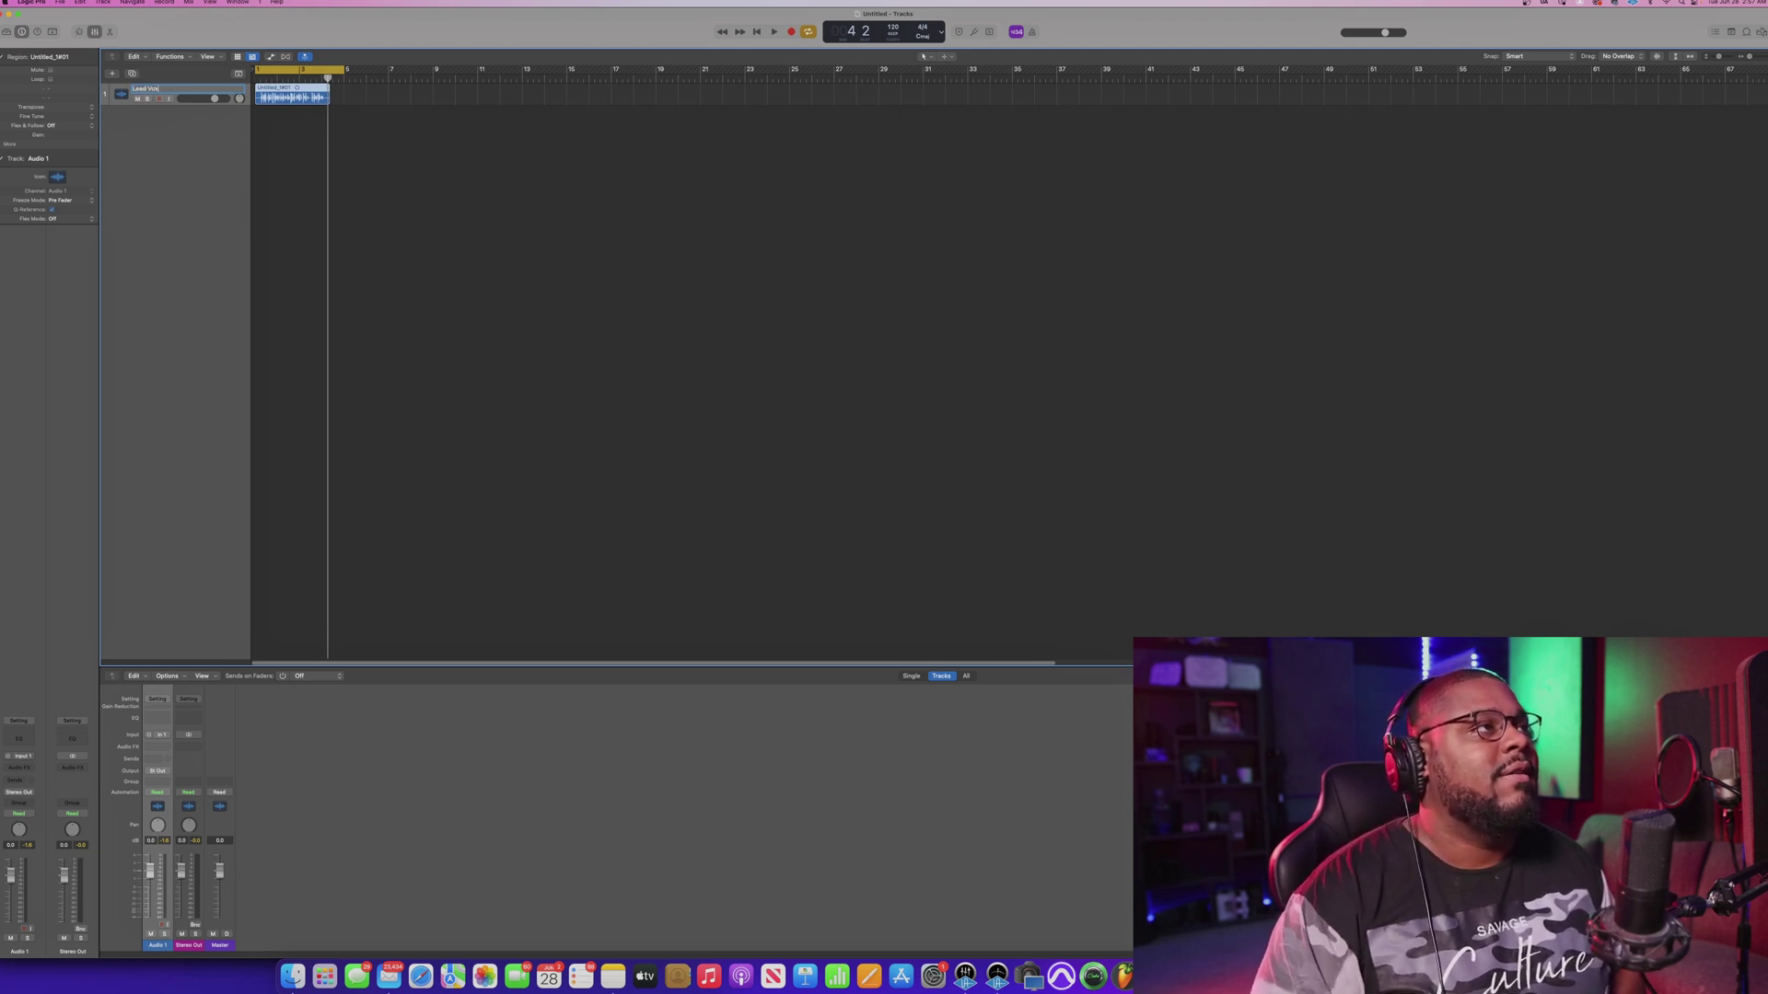
pyautogui.press('Return')
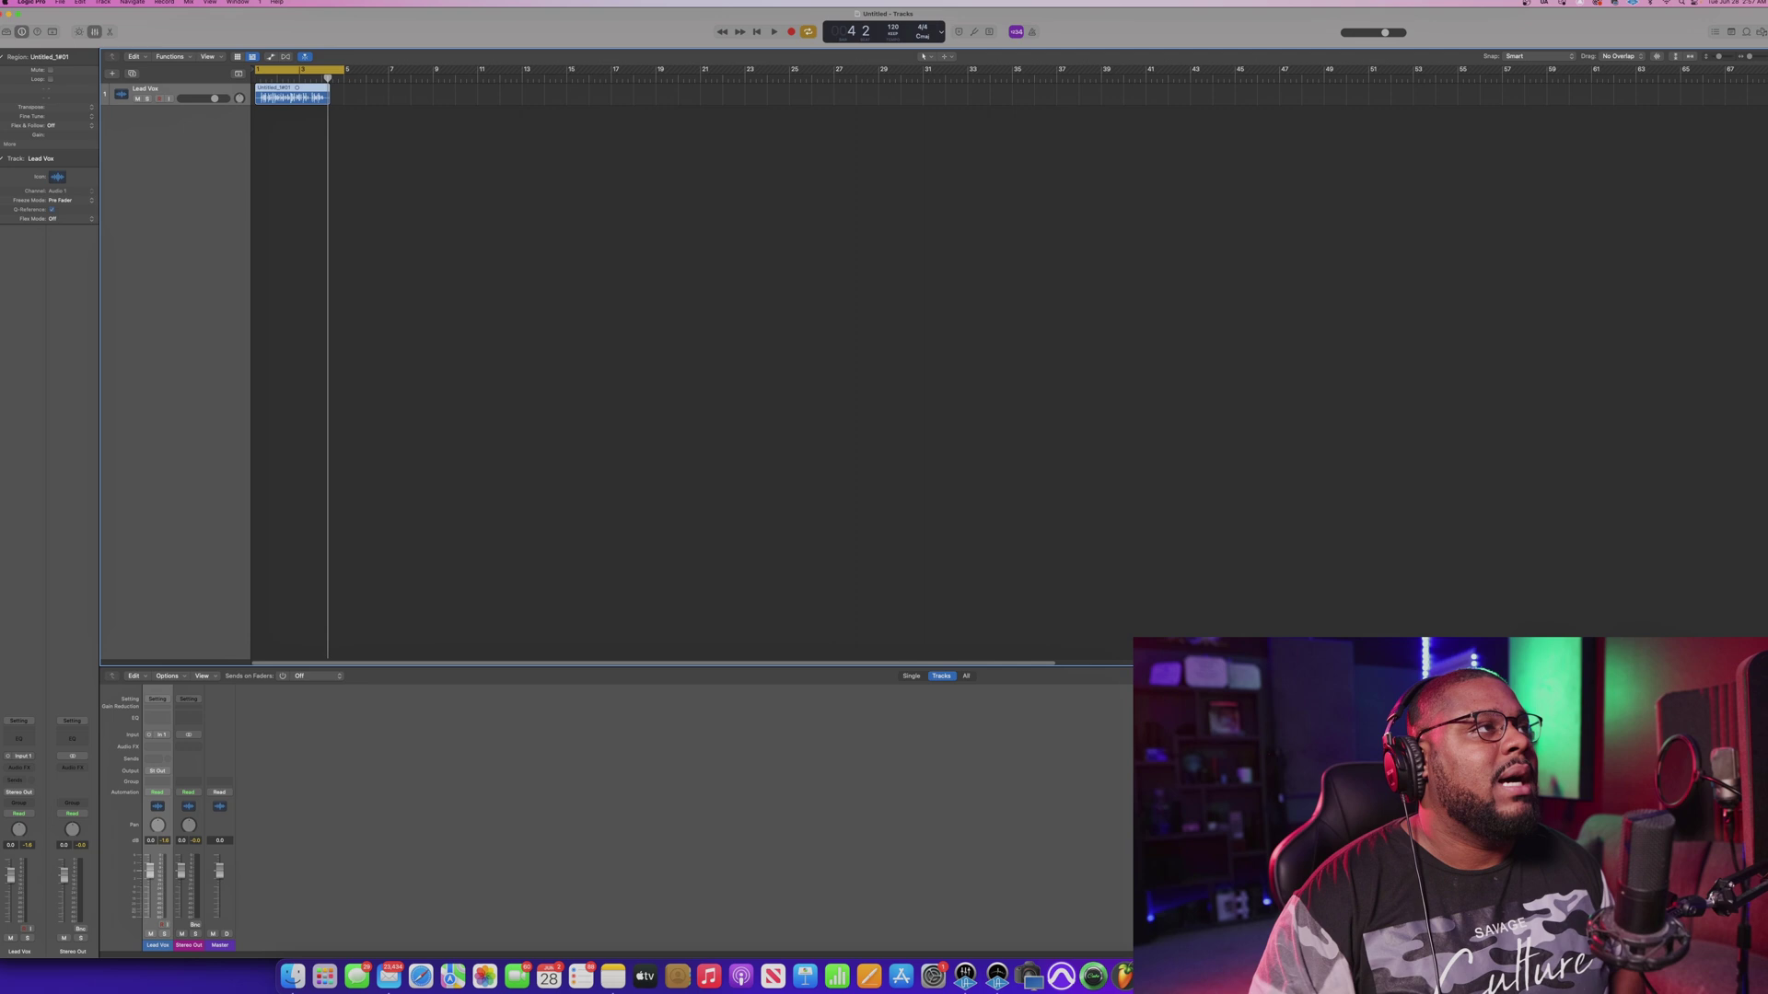
# Switch solo on and off on the Lead Vox track, and mute the track
pyautogui.click(160, 100)
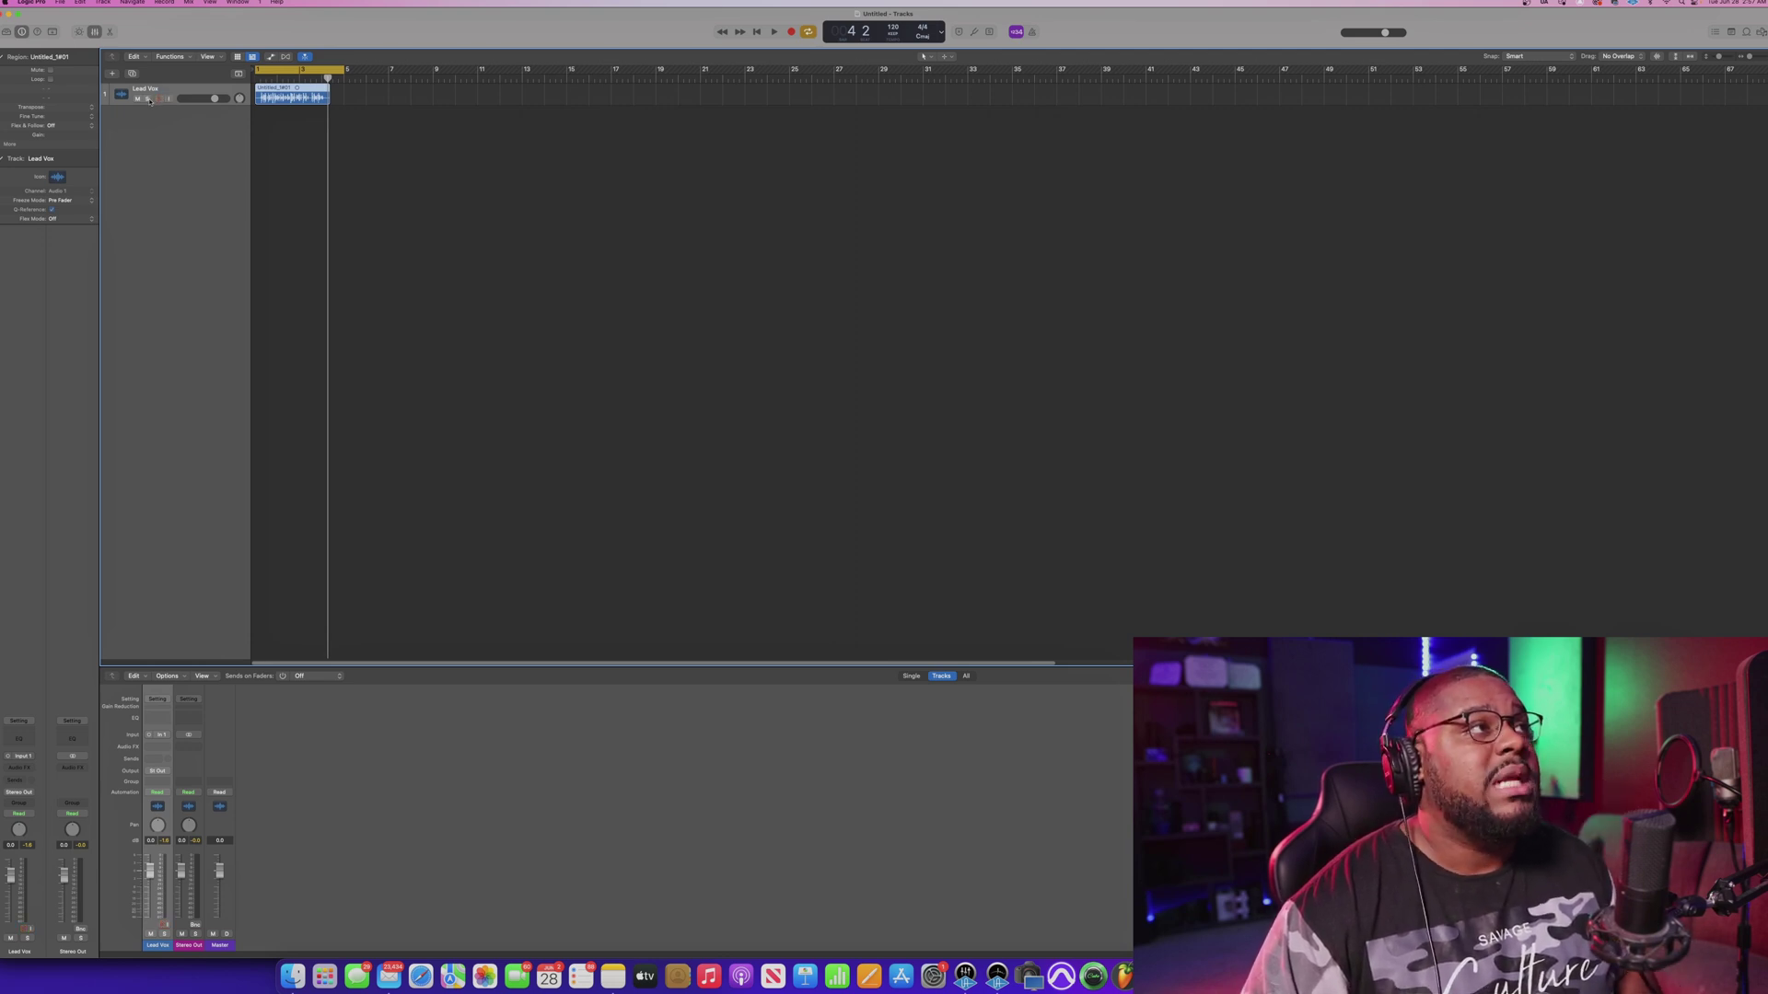
pyautogui.click(148, 99)
pyautogui.click(148, 99)
pyautogui.click(138, 99)
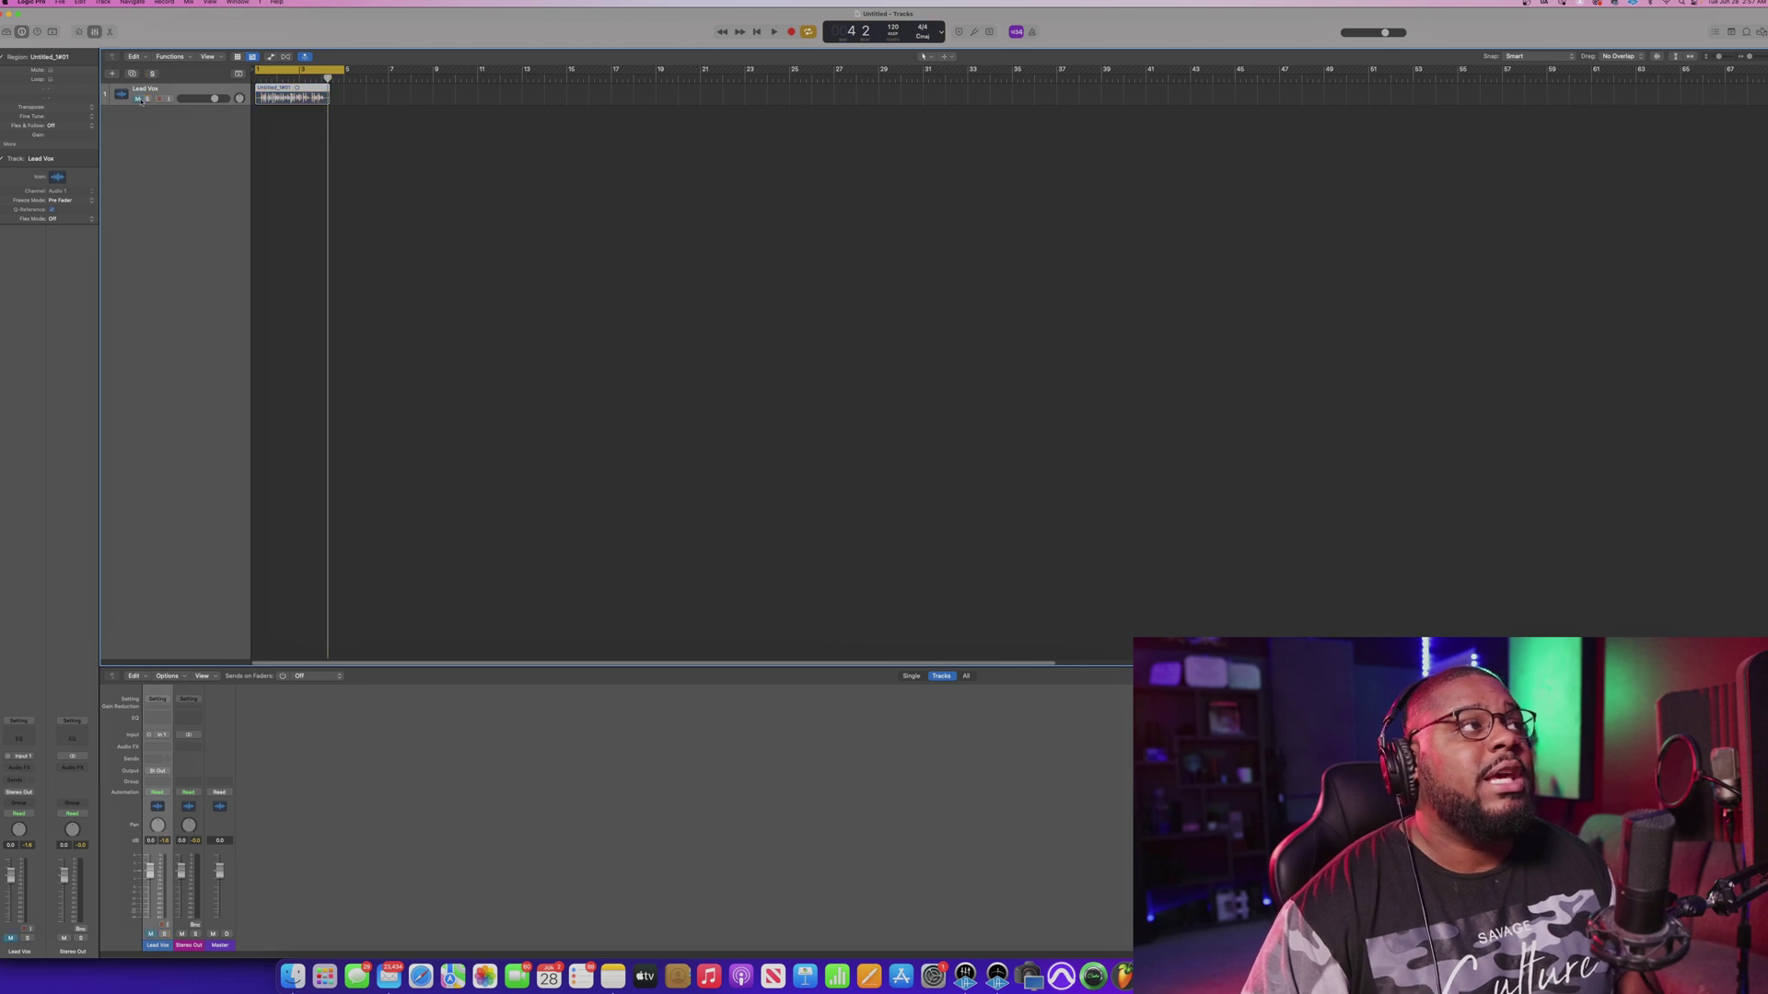